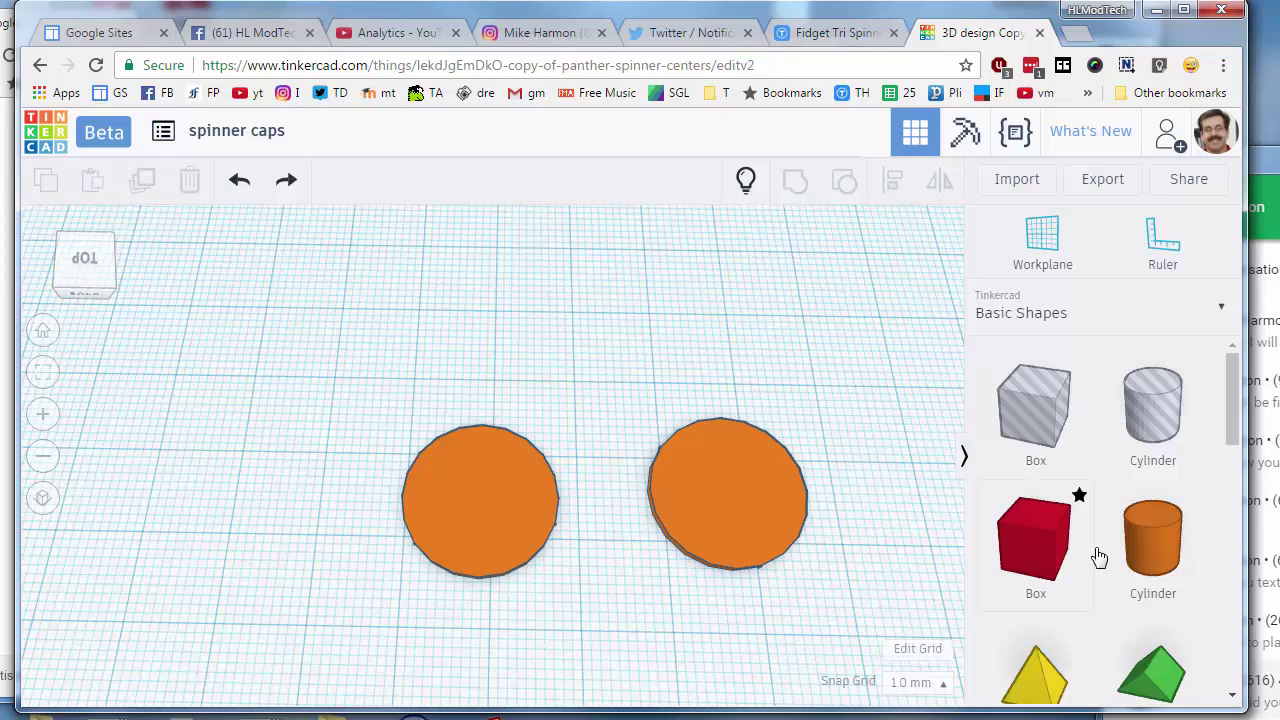
Step: Add a cylinder to the workplane and resize it to 18 × 18 mm, 1 mm tall
left_click(1143, 557)
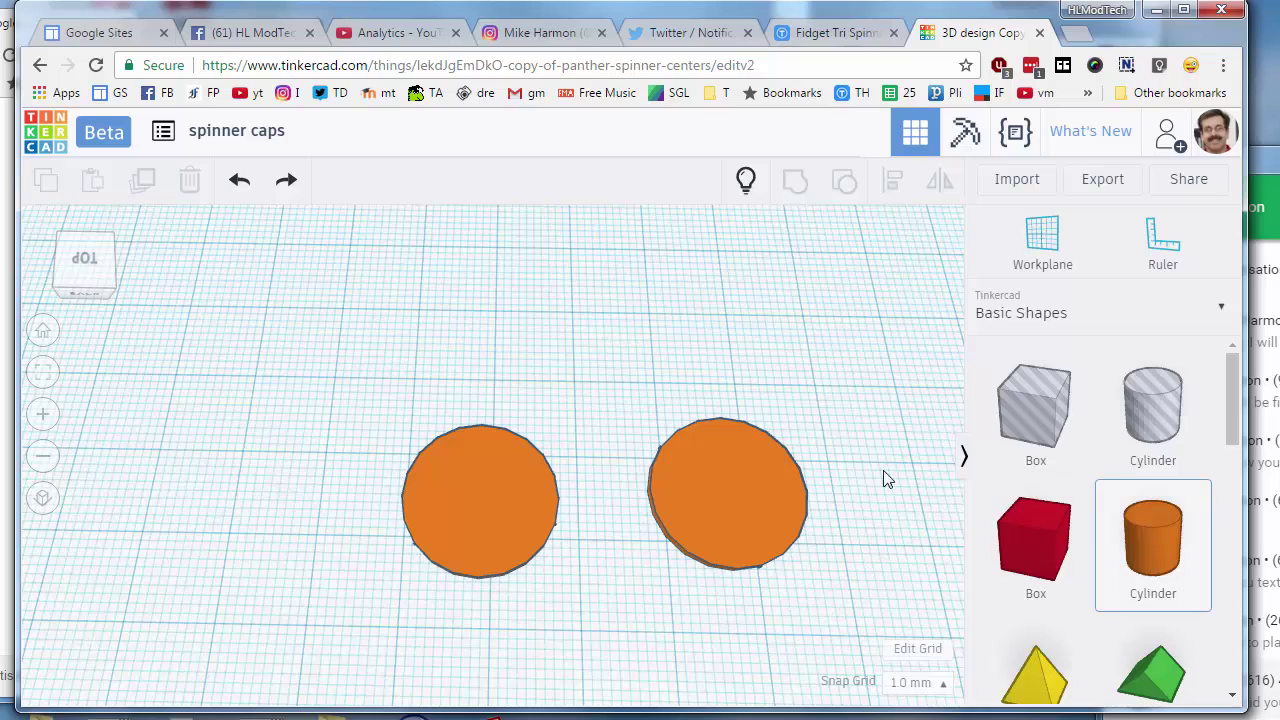
left_click(242, 244)
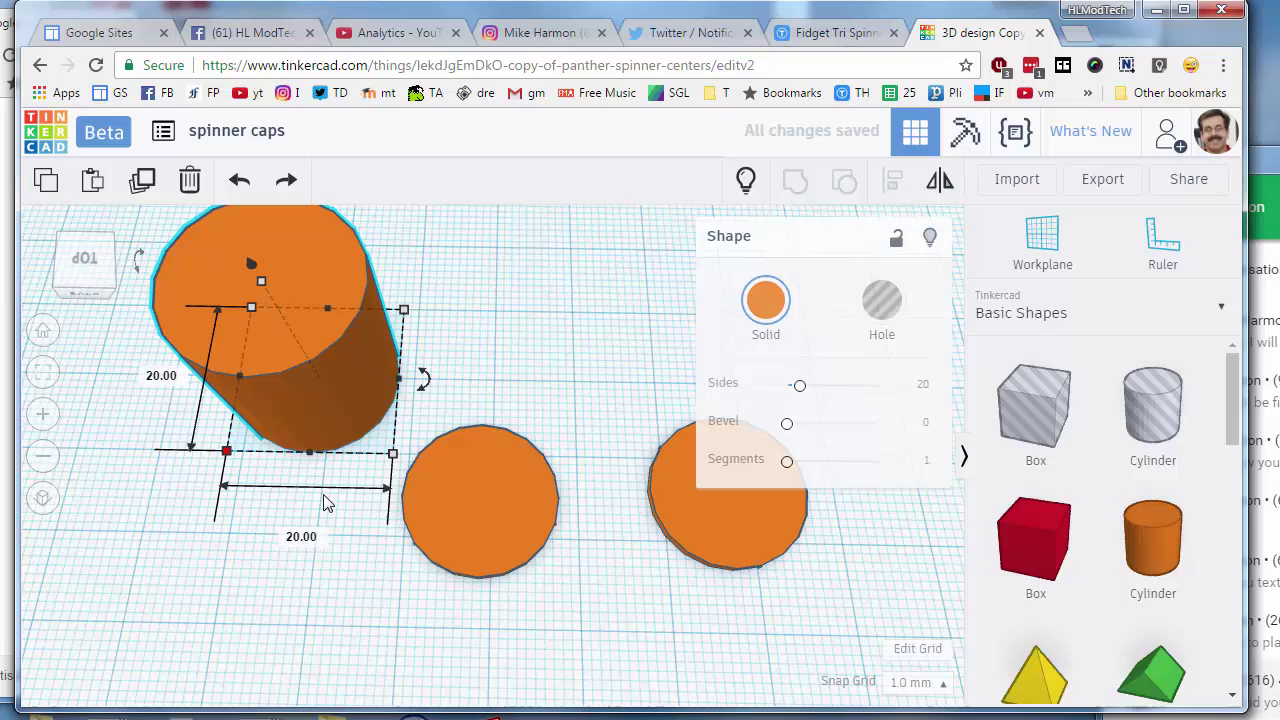
left_click(297, 531)
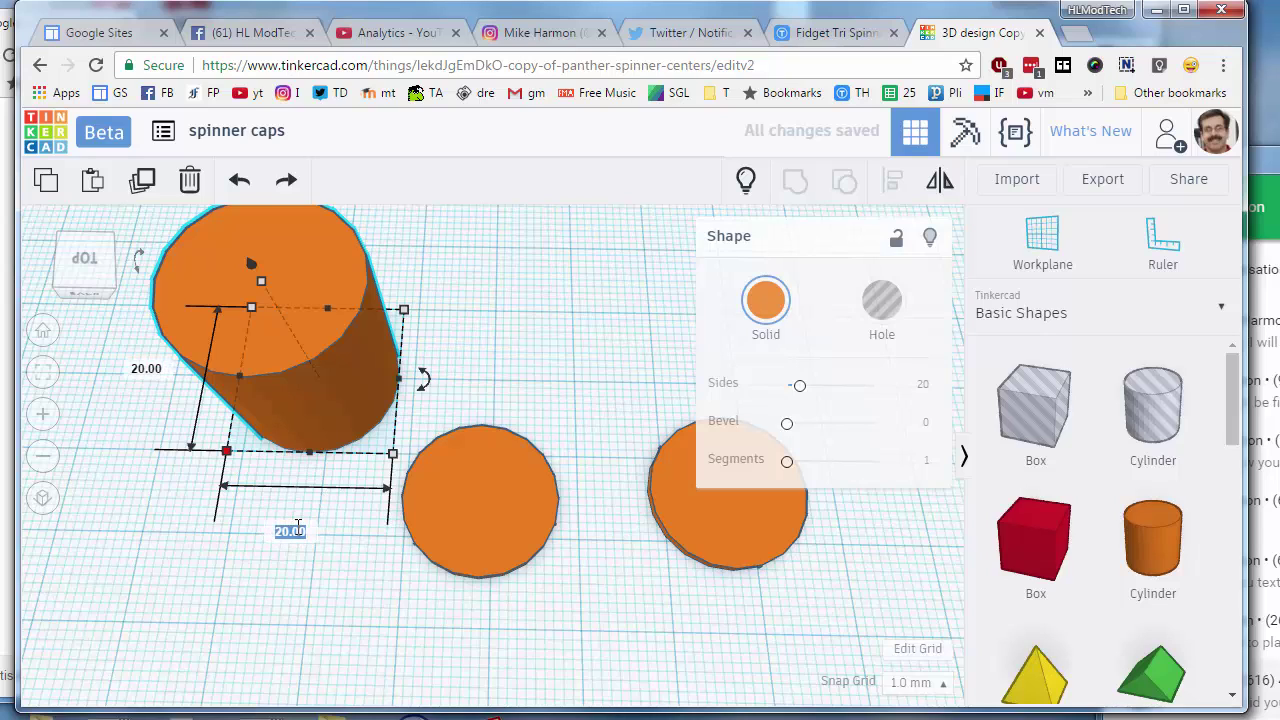
type("18")
key("Return")
left_click(160, 369)
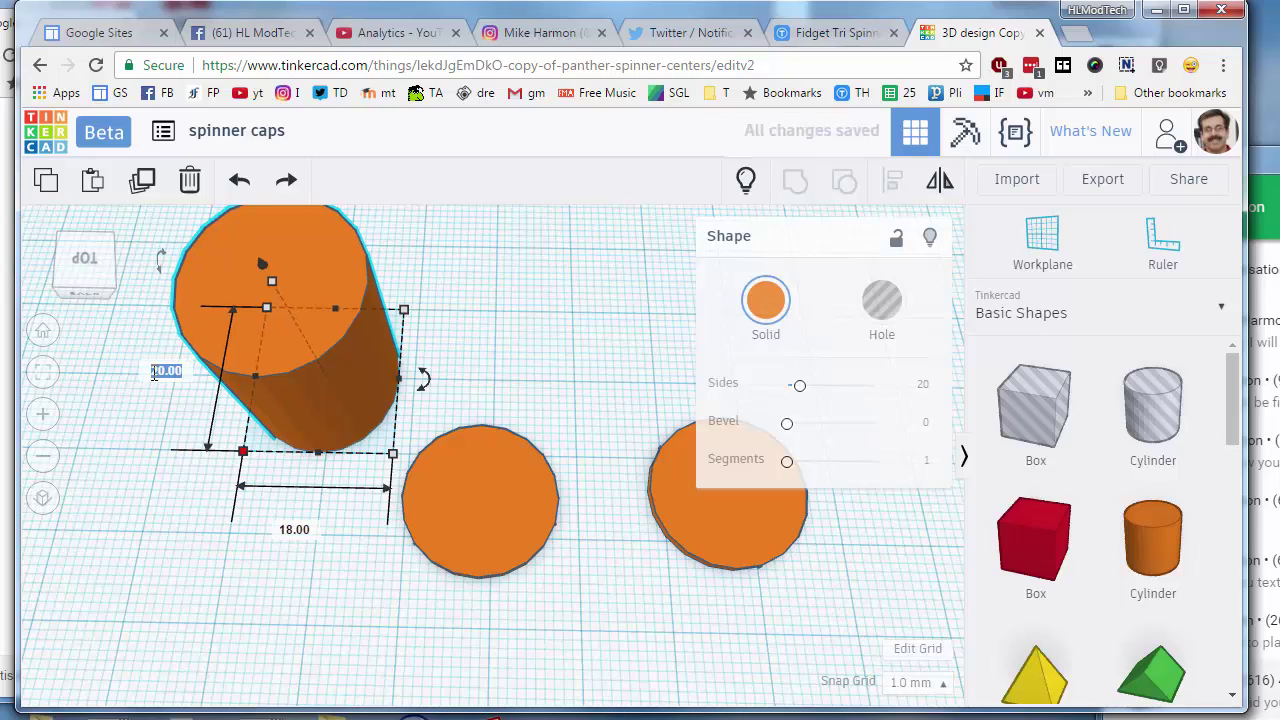
type("18")
key("Return")
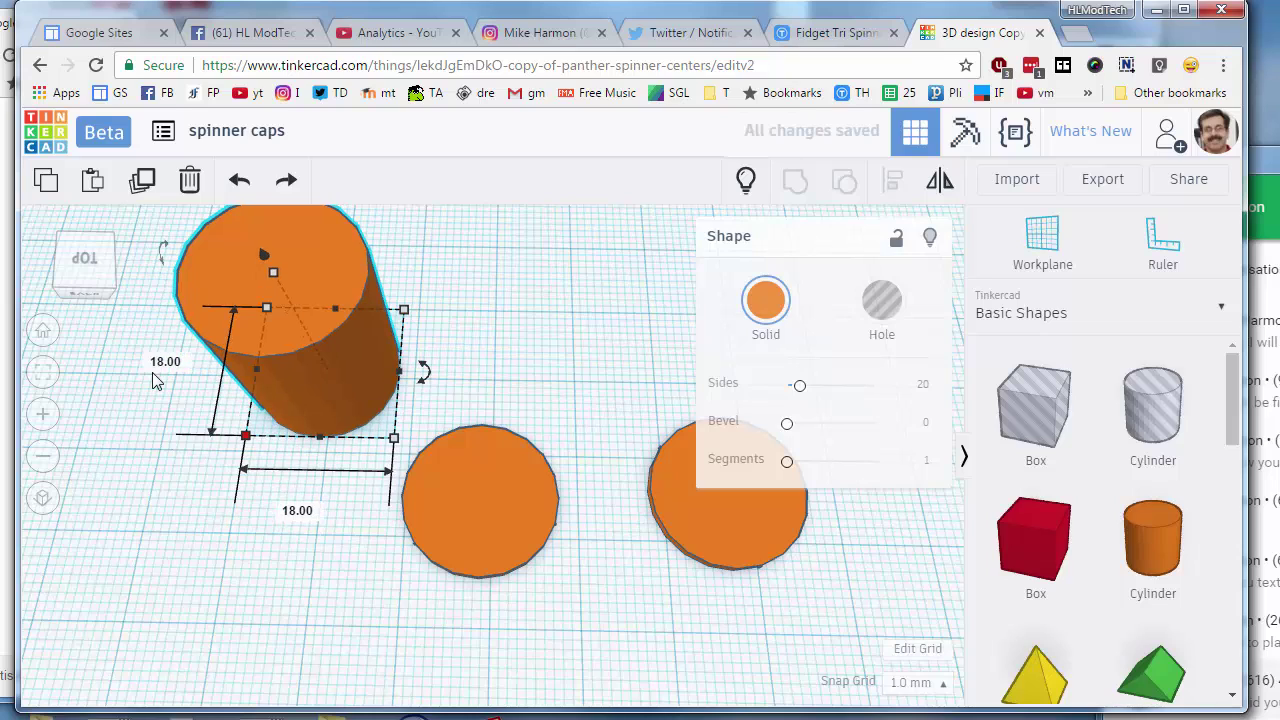
mouse_move(273, 275)
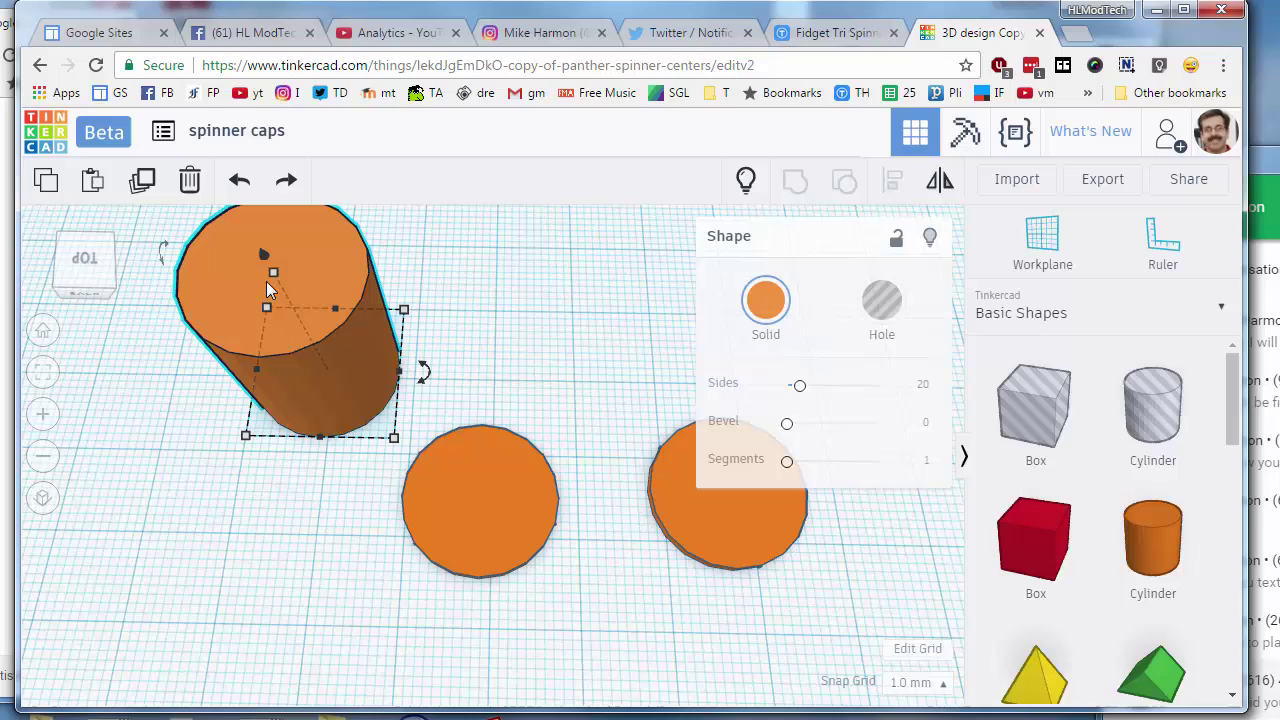
left_click(380, 323)
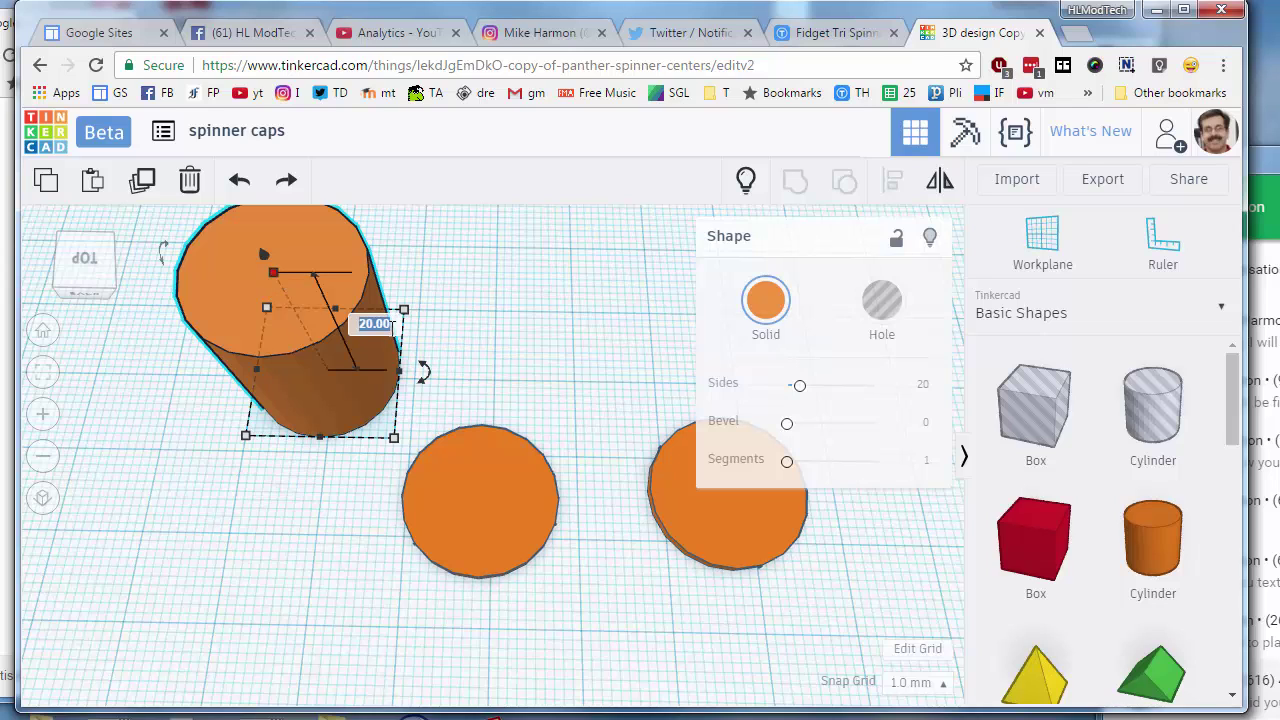
type("1")
key("Return")
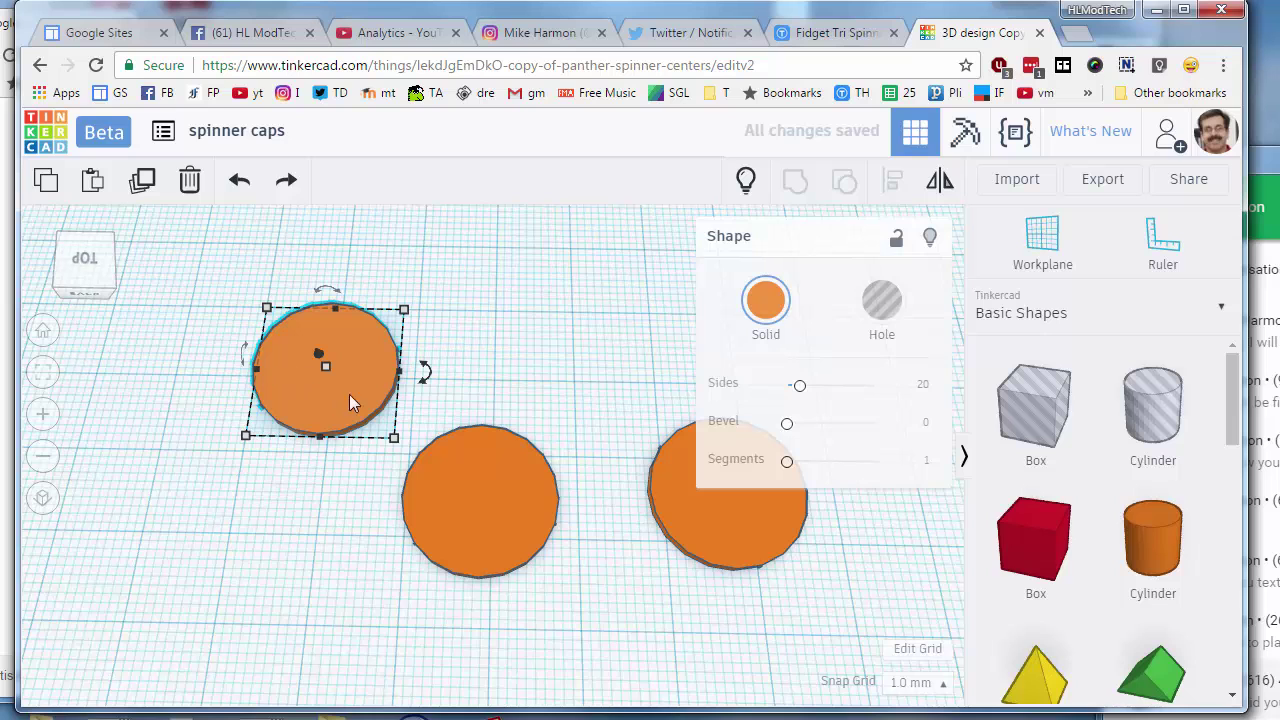
Step: Move the 18 mm disc onto the neighbouring cap and centre-align the two discs
left_click_drag(349, 394, 581, 392)
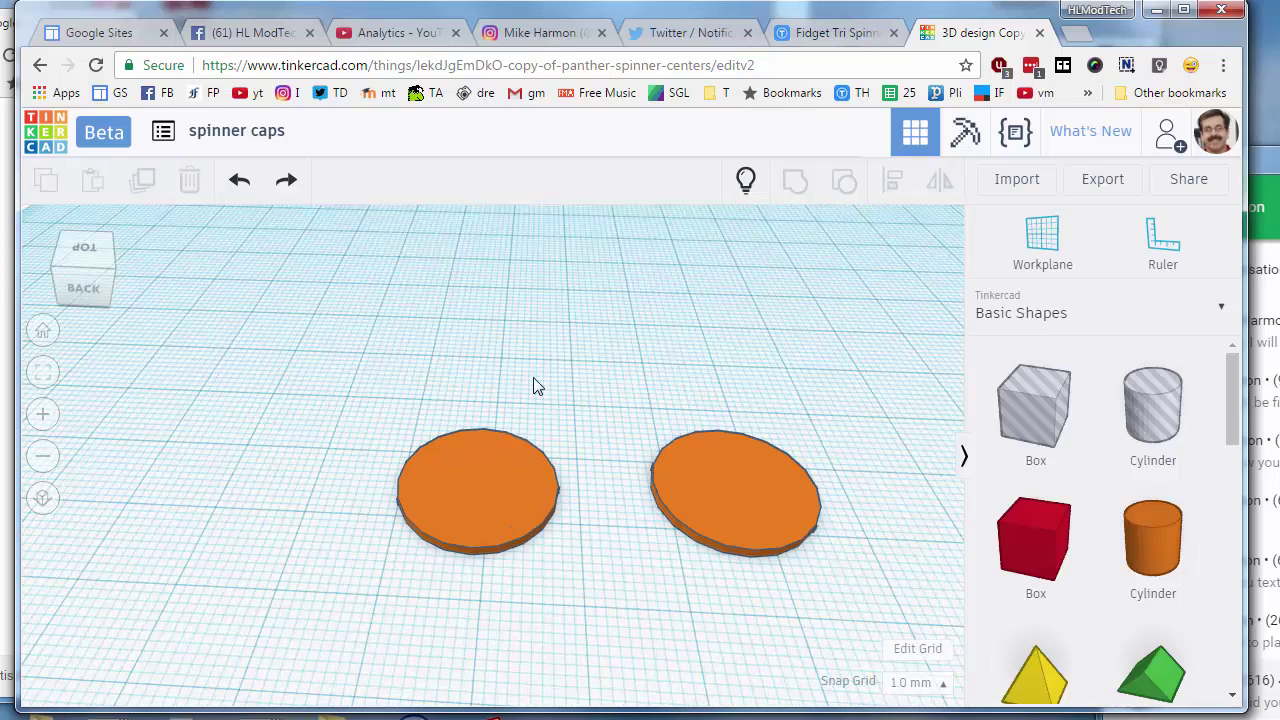
left_click_drag(327, 381, 816, 568)
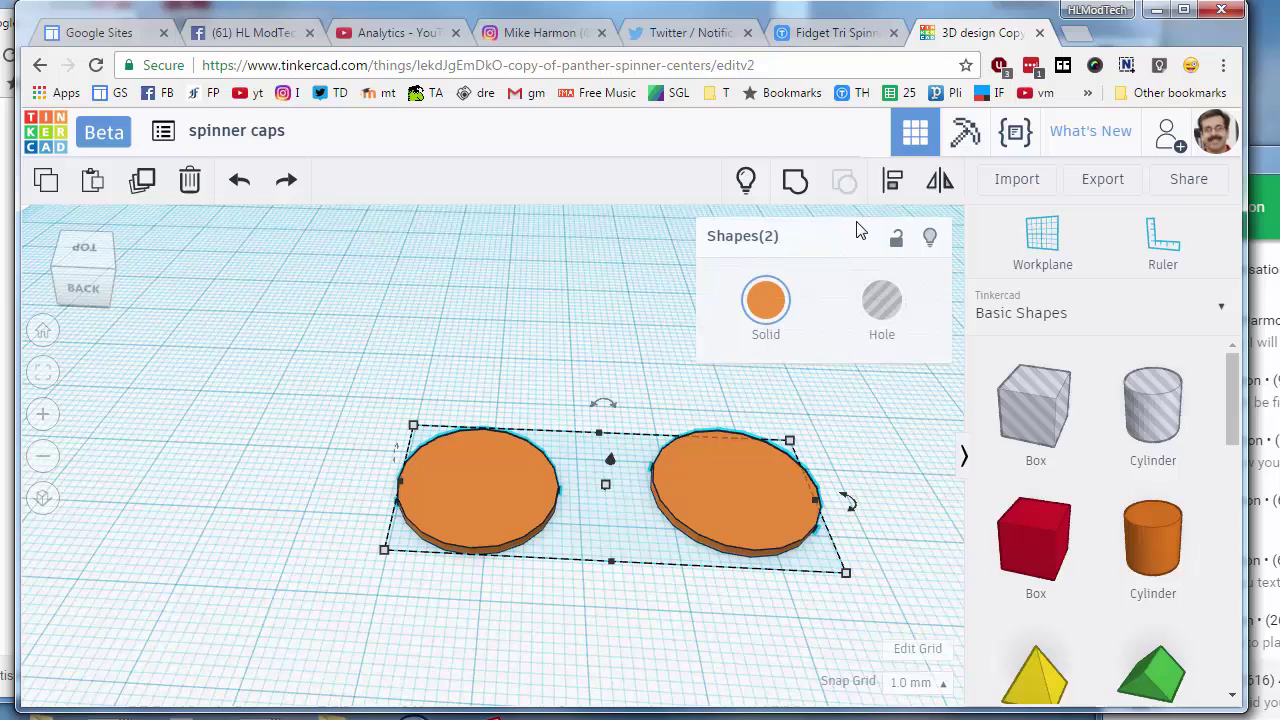
left_click(893, 179)
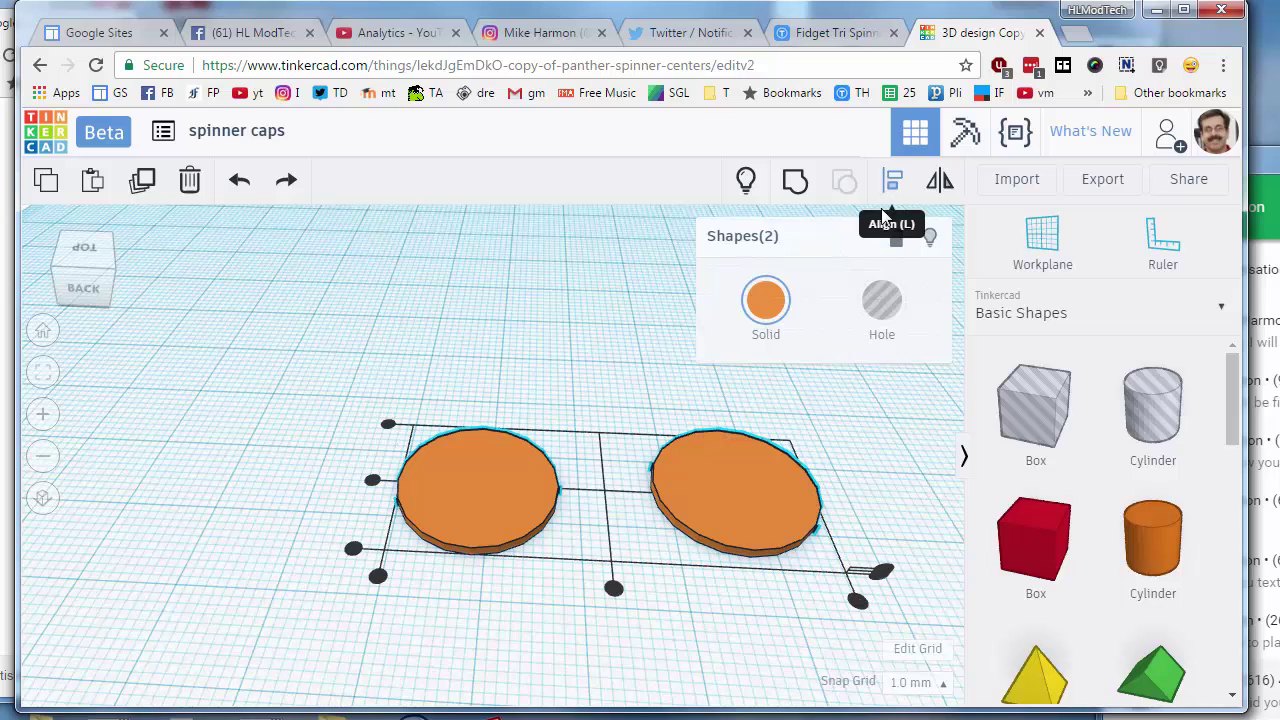
left_click(372, 481)
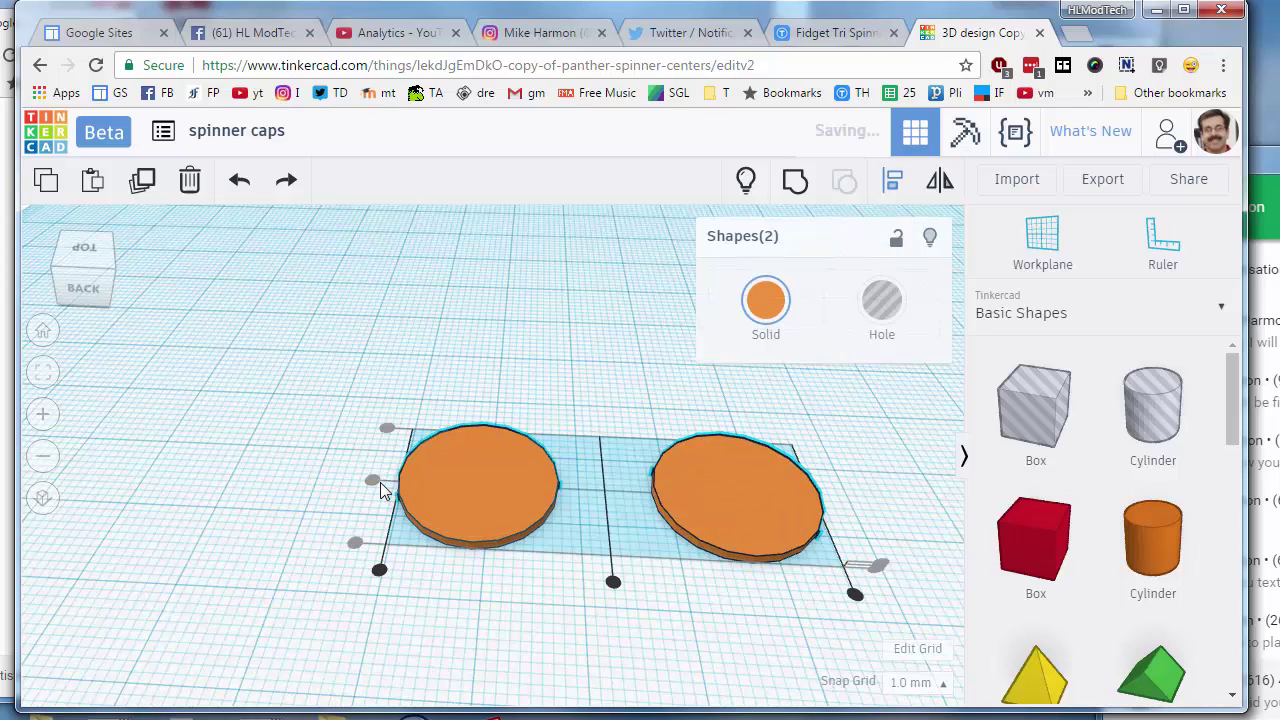
left_click(651, 400)
right_click_drag(651, 400, 646, 400)
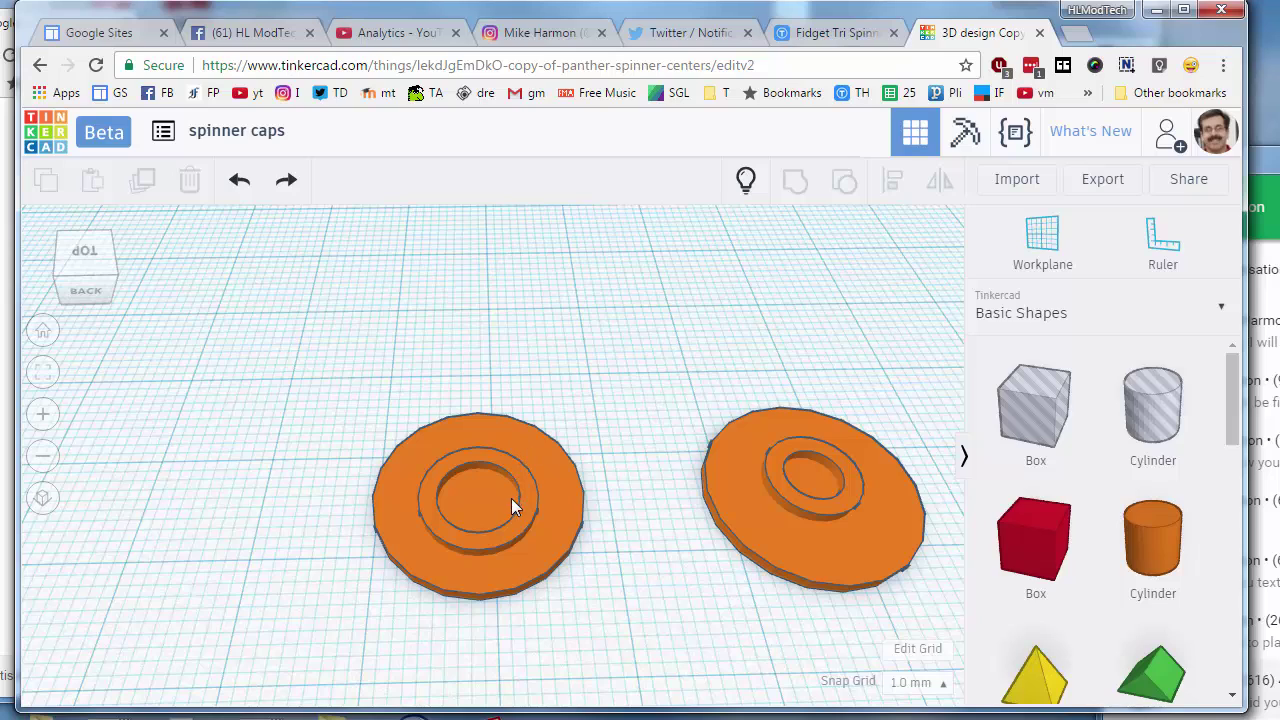
right_click_drag(700, 598, 706, 571)
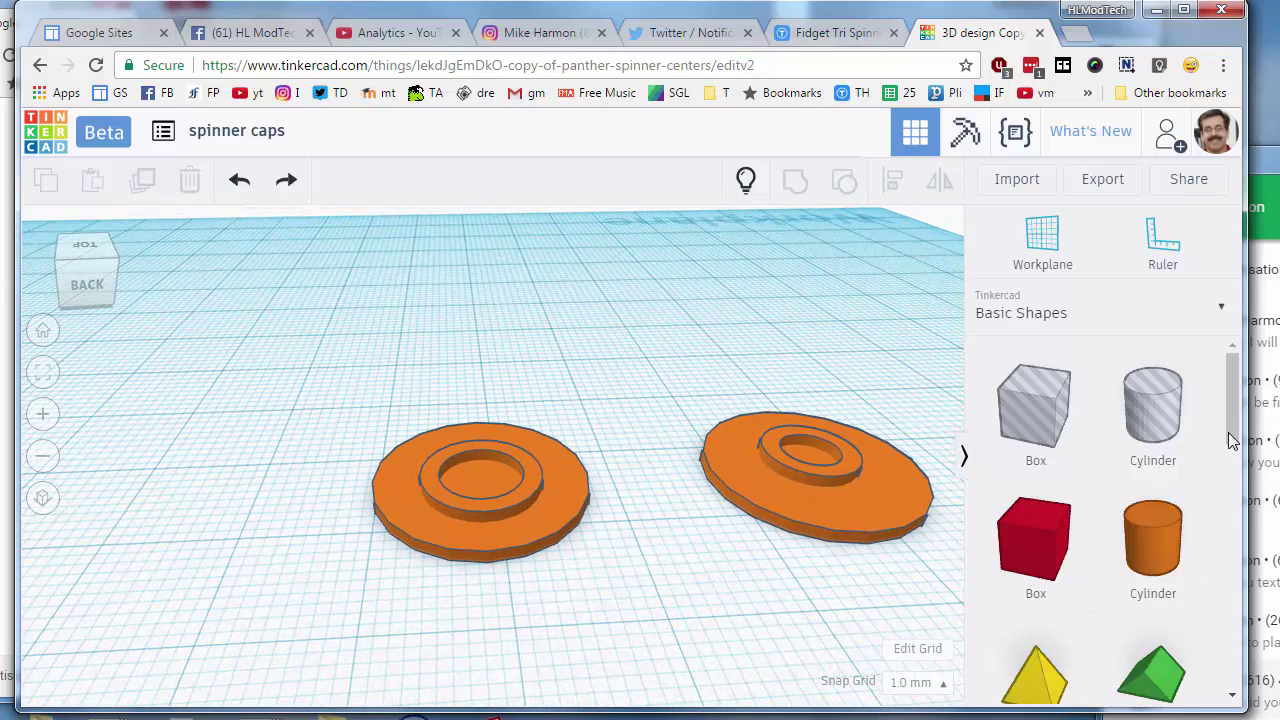
left_click_drag(1232, 440, 476, 330)
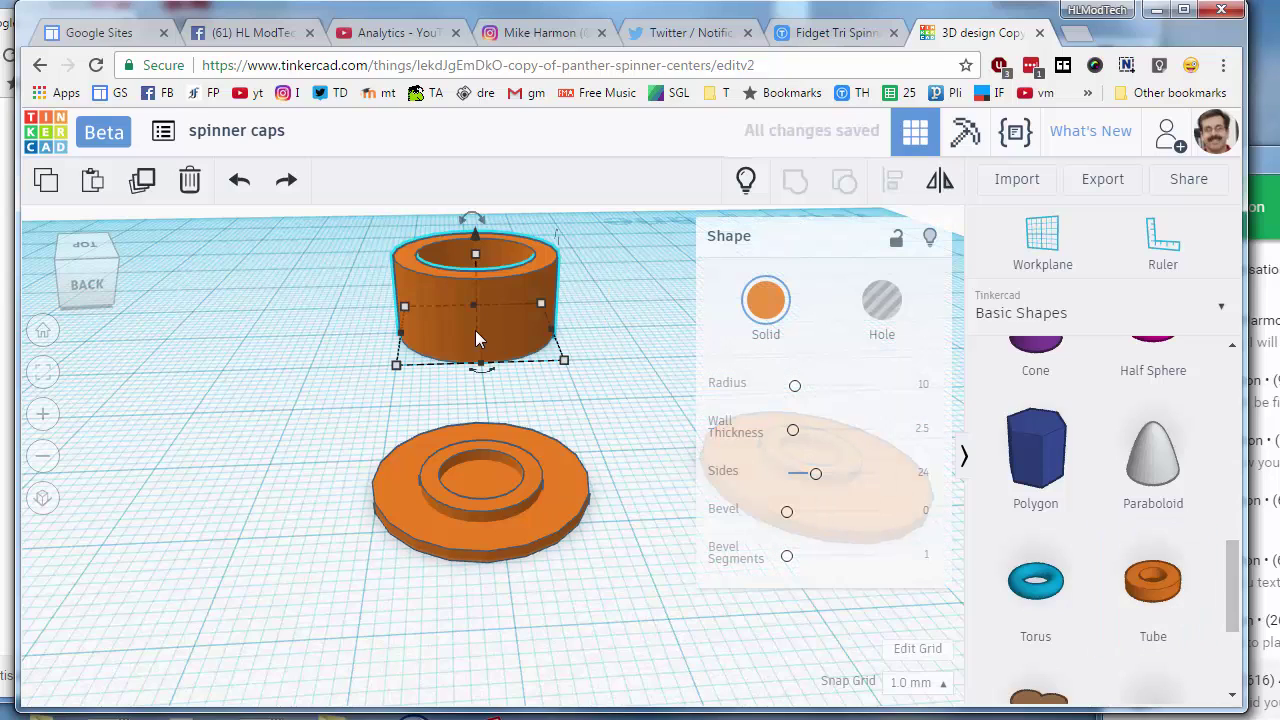
Step: Add a tube and set its radius to 10 and wall thickness to 1.5
left_click(480, 460)
left_click(494, 345)
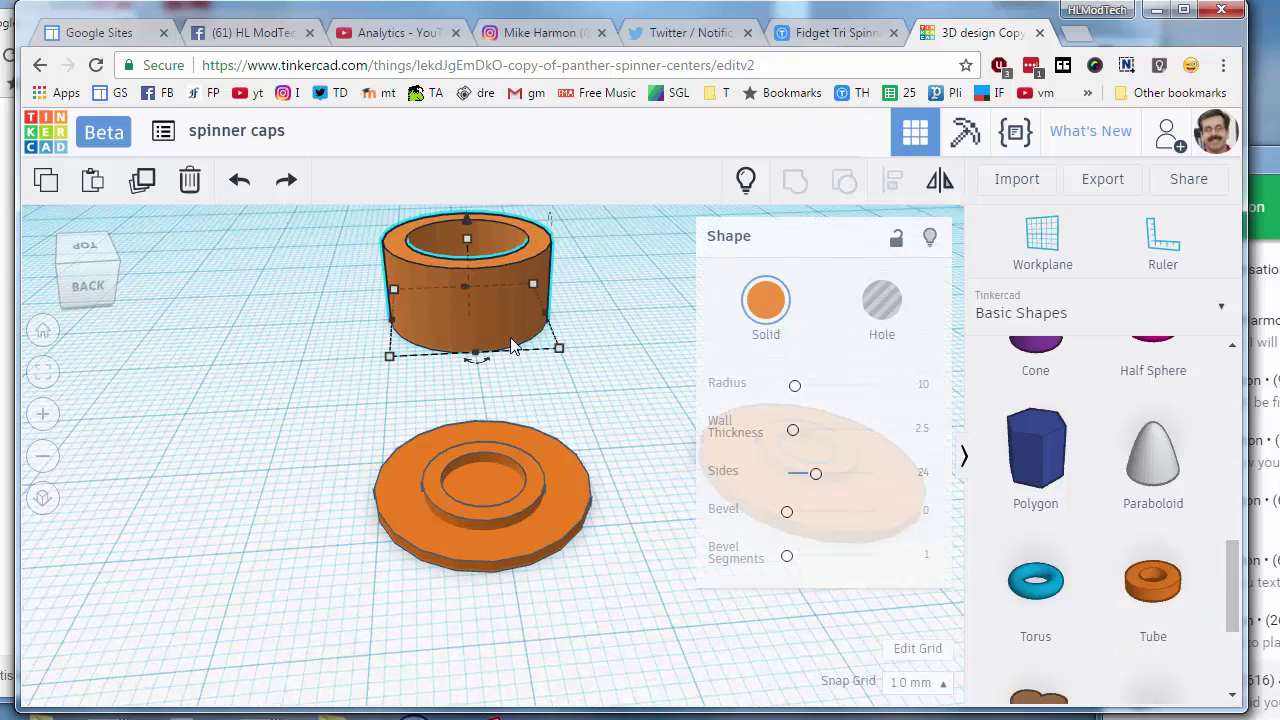
right_click_drag(514, 343, 530, 418)
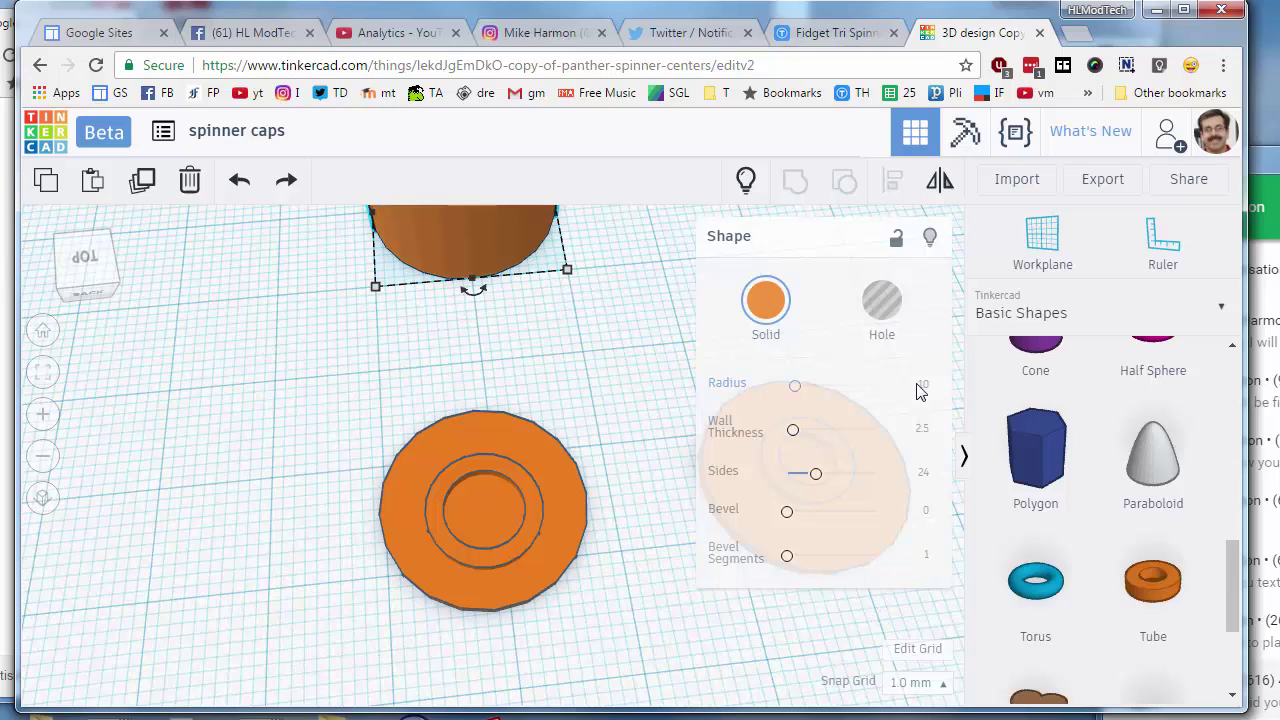
left_click(925, 384)
left_click(920, 431)
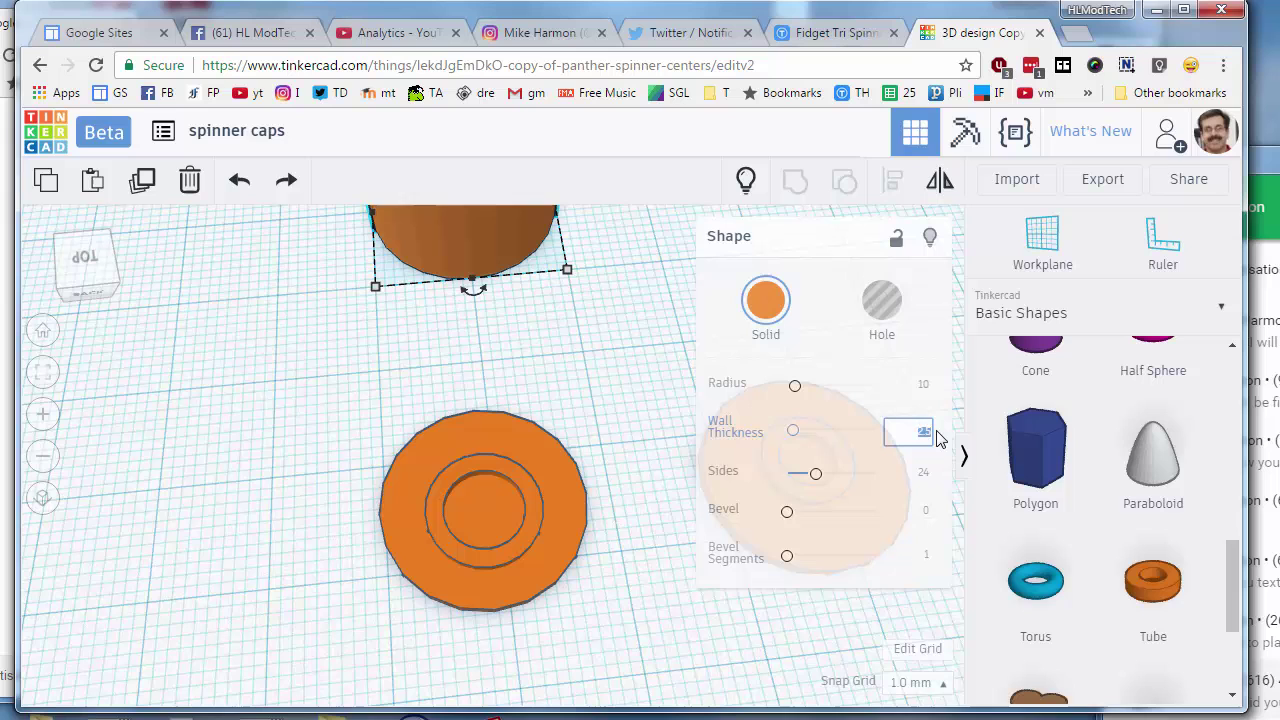
key("Return")
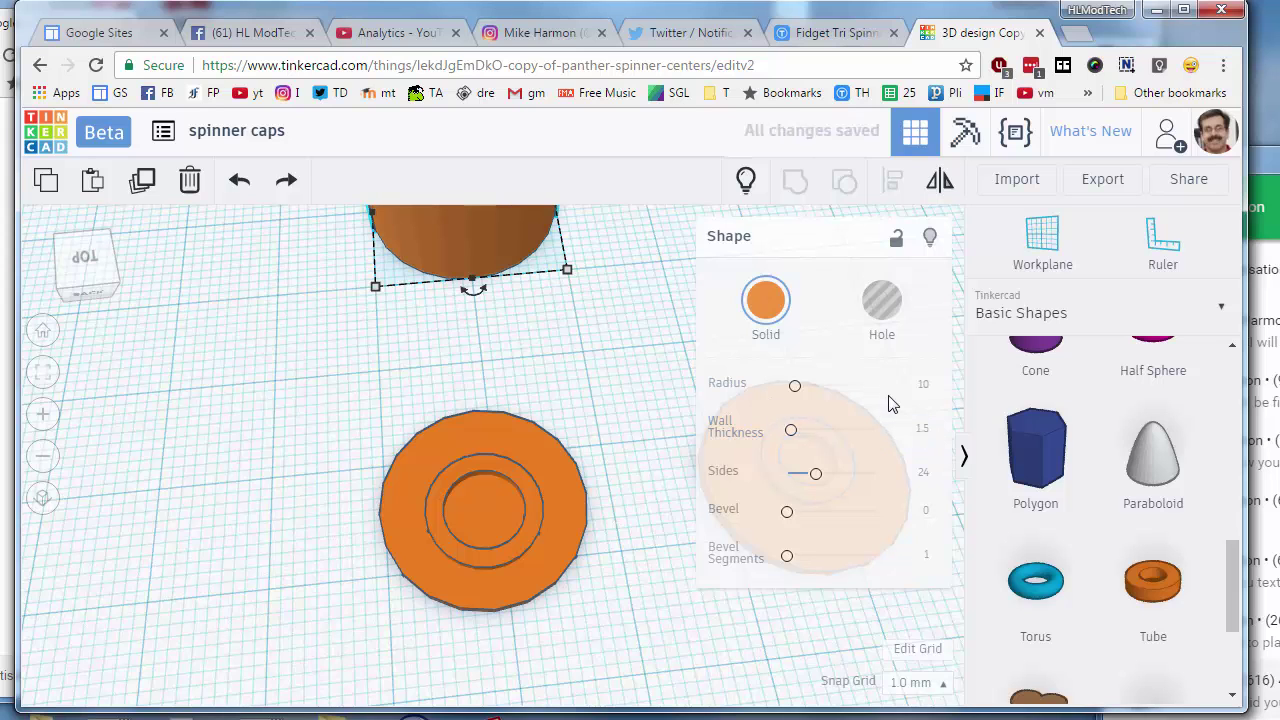
Step: Set the narrow tube's height to 2 mm and move it down onto the cap's ring
scroll(312, 332, "down", 3)
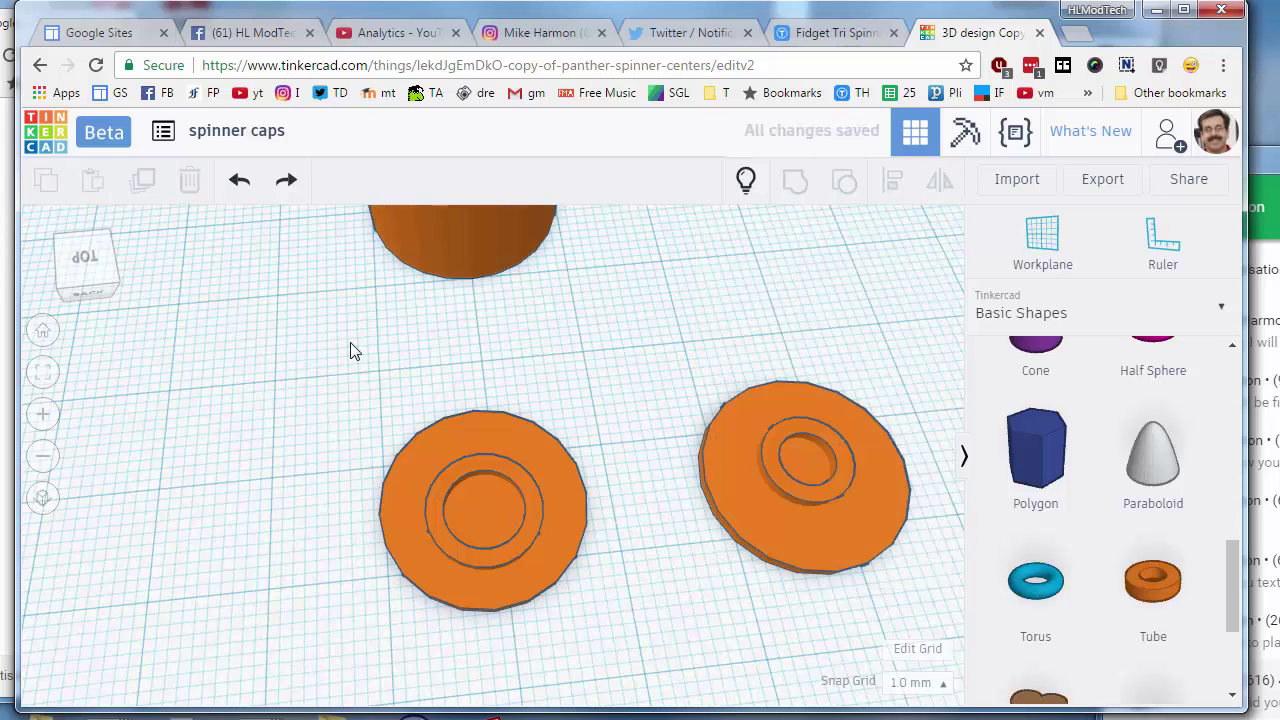
right_click_drag(351, 351, 446, 266)
left_click(488, 276)
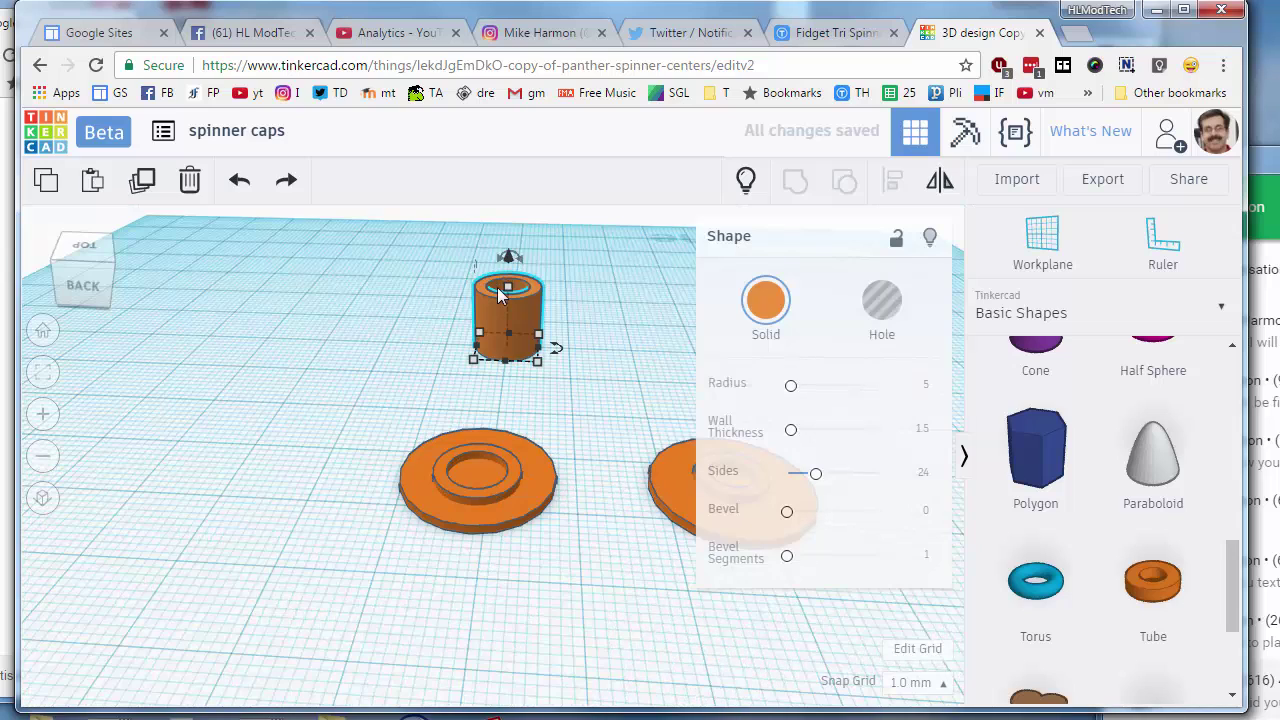
left_click(550, 314)
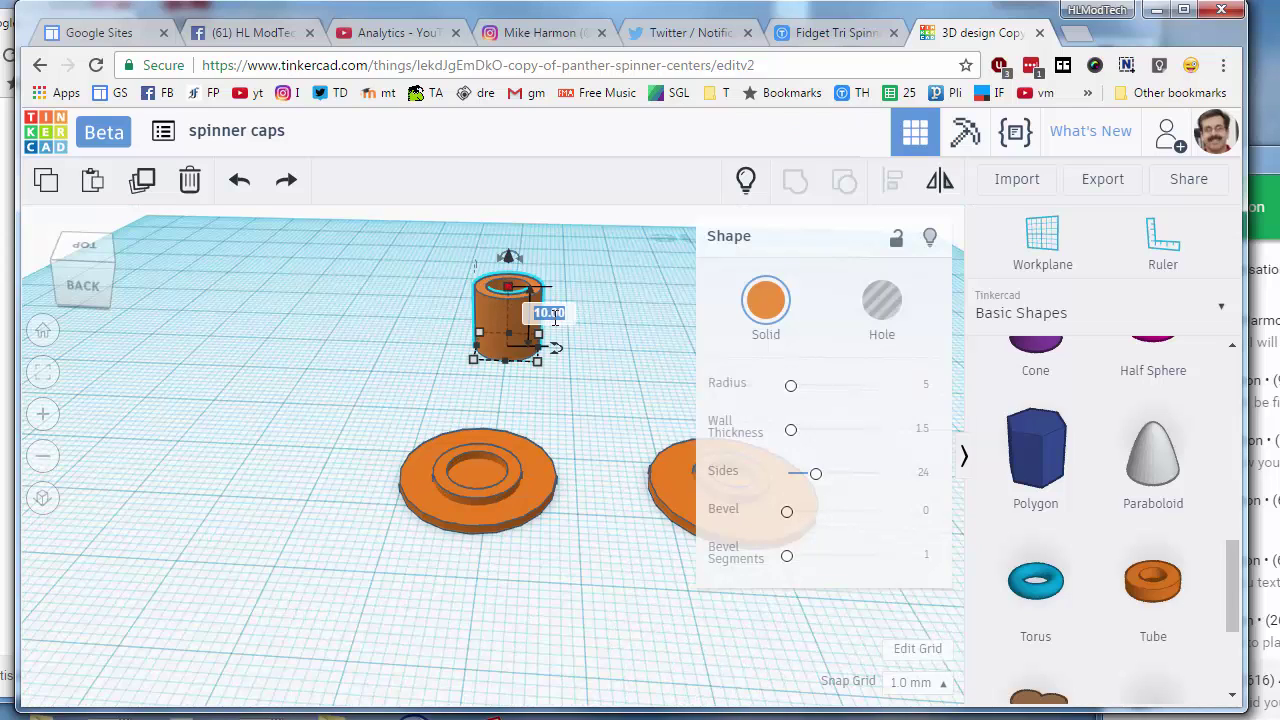
type("2")
key("Return")
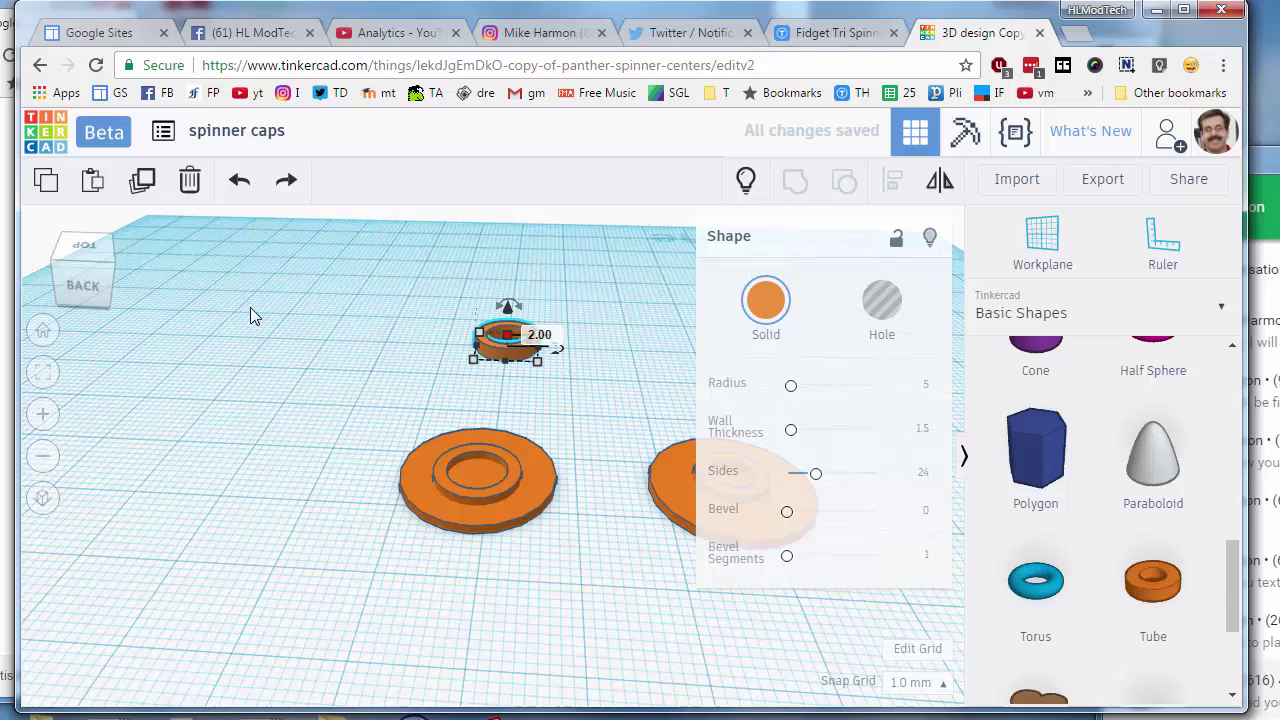
left_click_drag(515, 360, 512, 440)
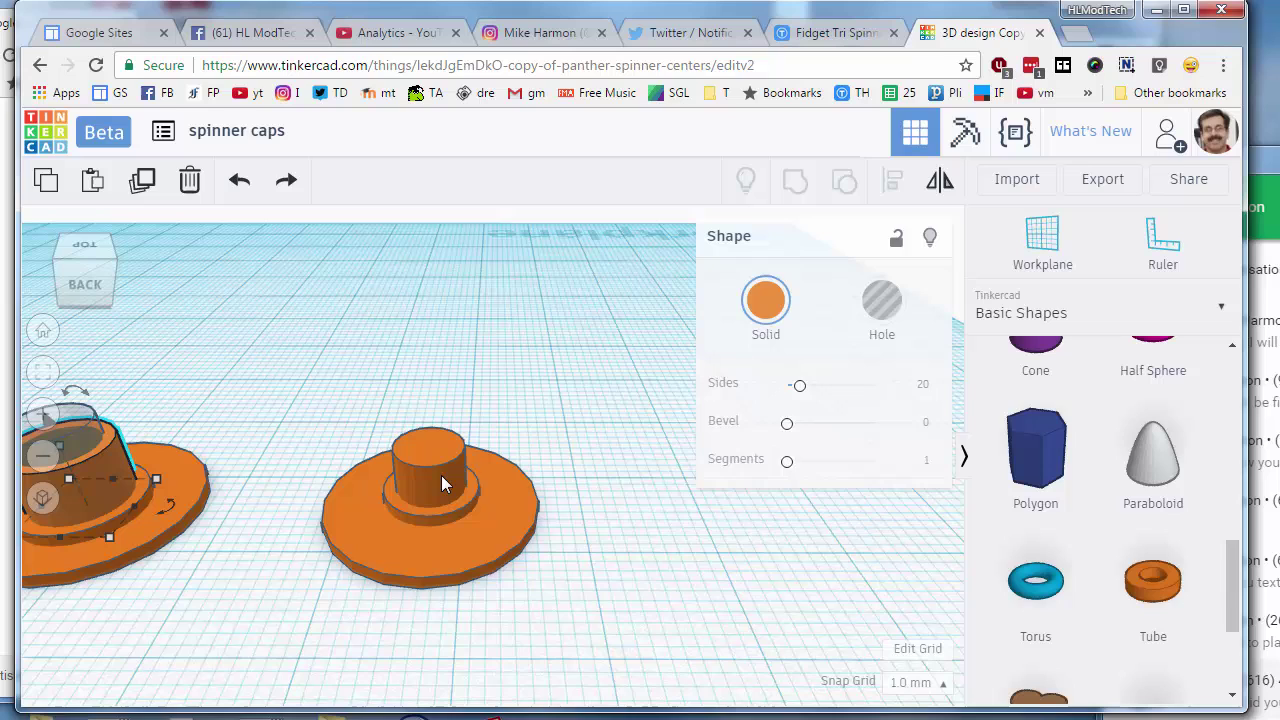
Step: Check the centre peg's height, then group the right cap's three parts together
left_click(444, 476)
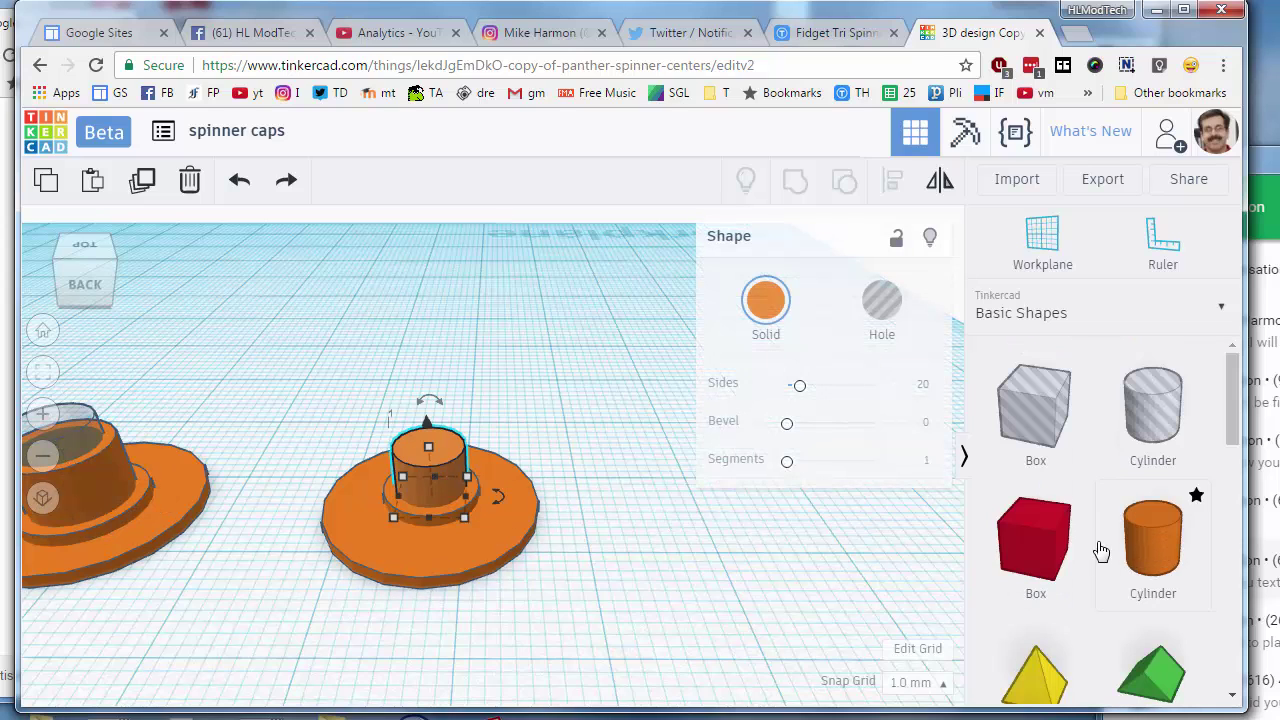
left_click(463, 519)
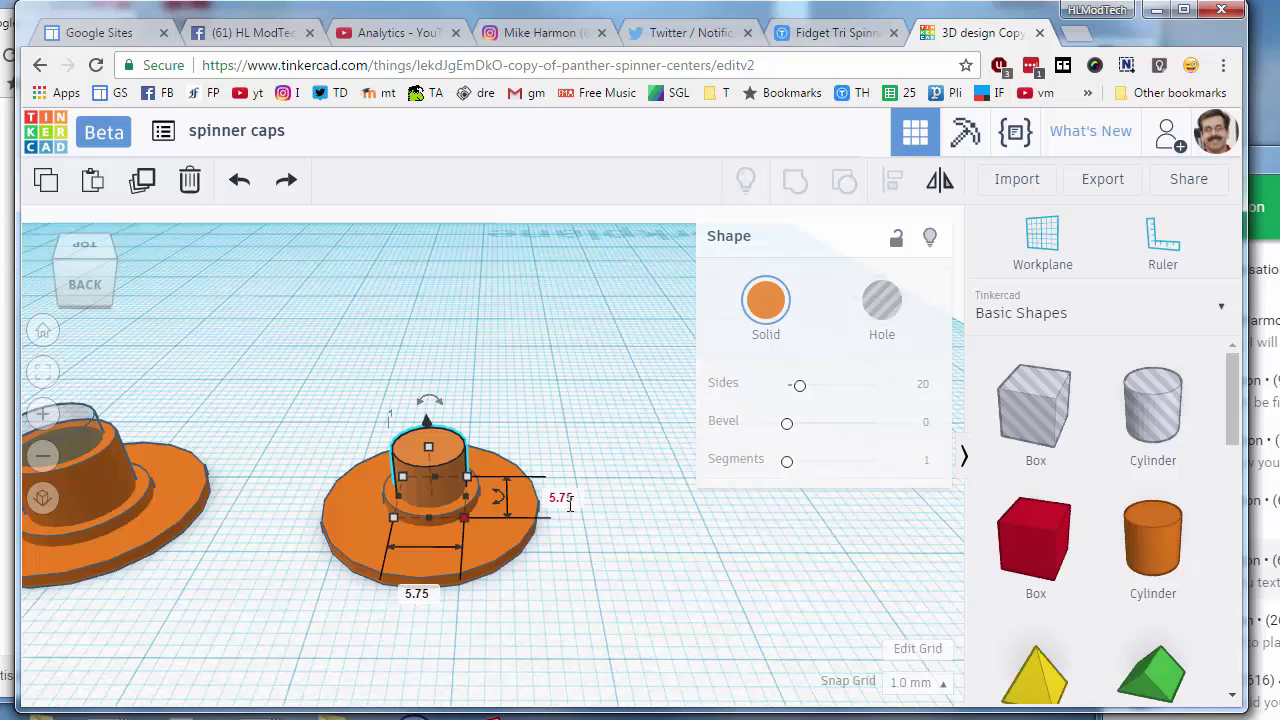
left_click(428, 448)
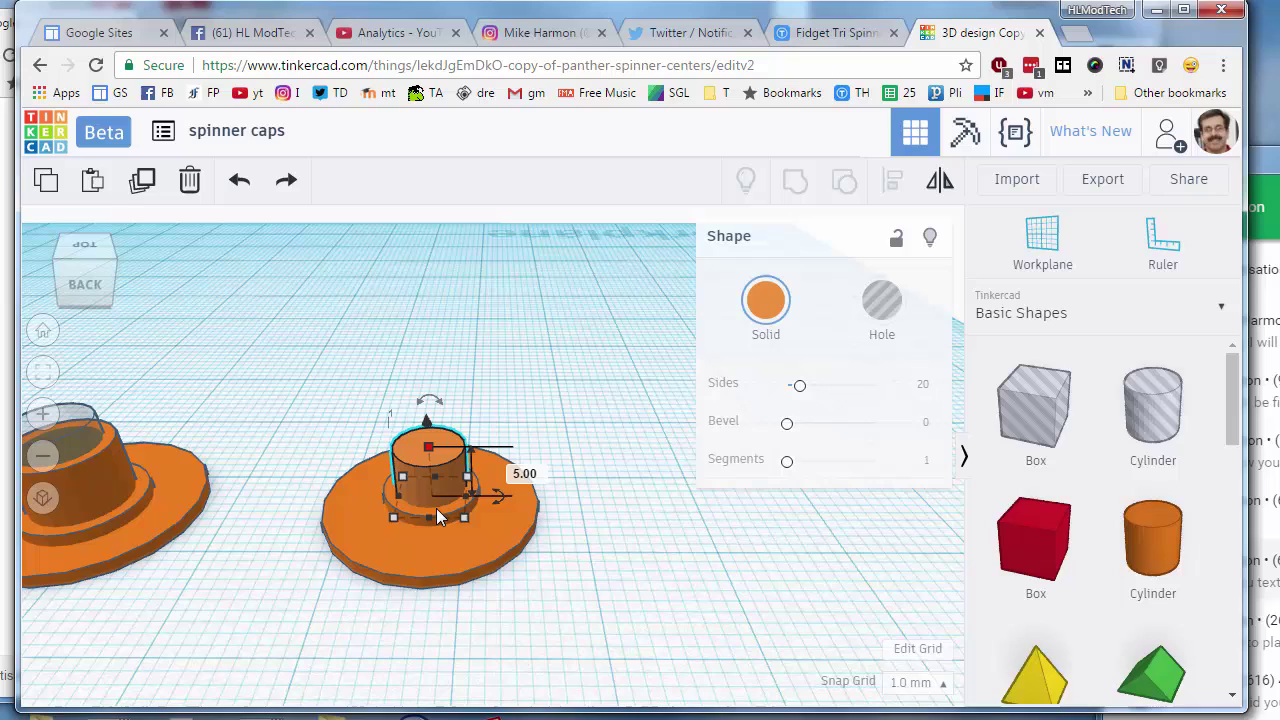
right_click_drag(437, 508, 469, 445)
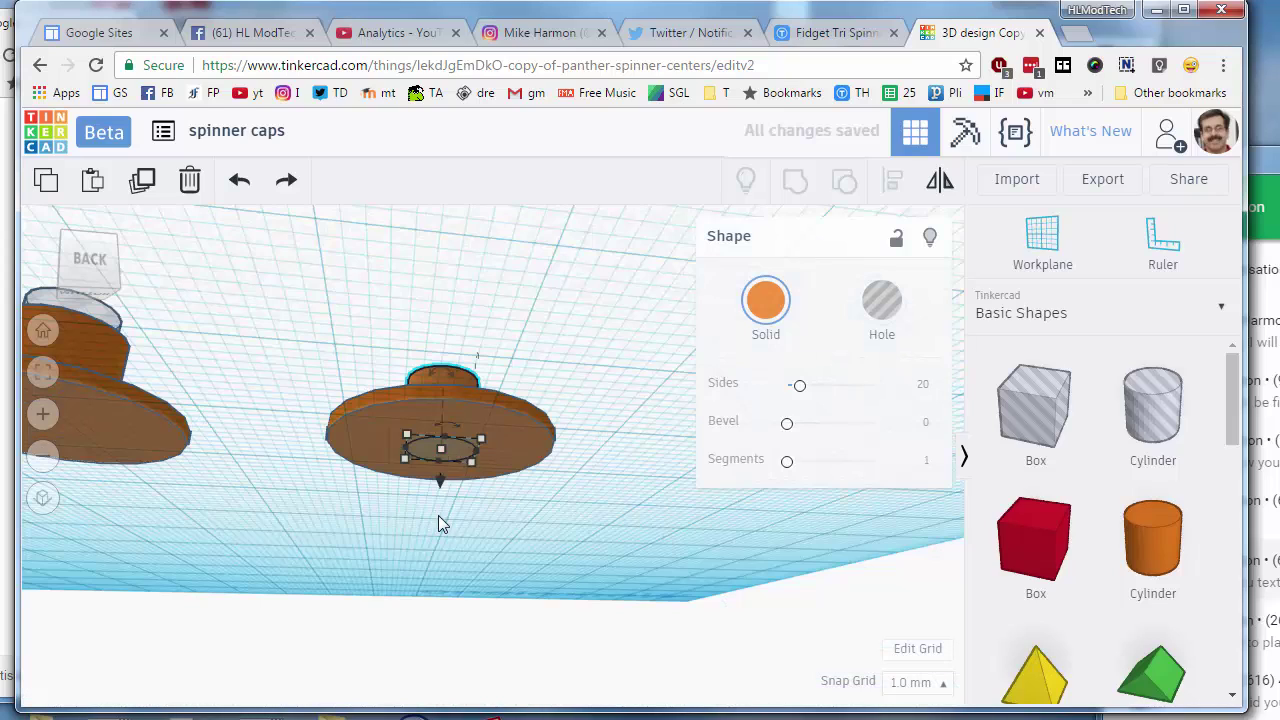
right_click_drag(438, 515, 357, 385)
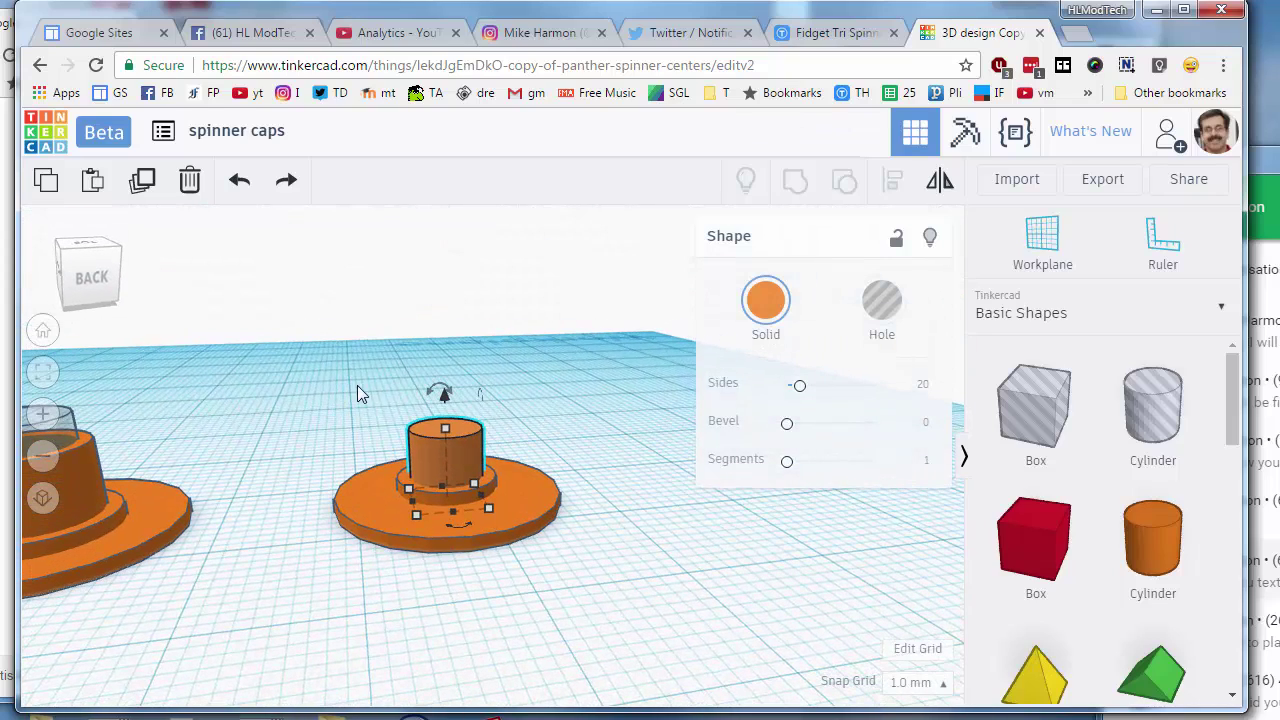
left_click_drag(553, 583, 553, 583)
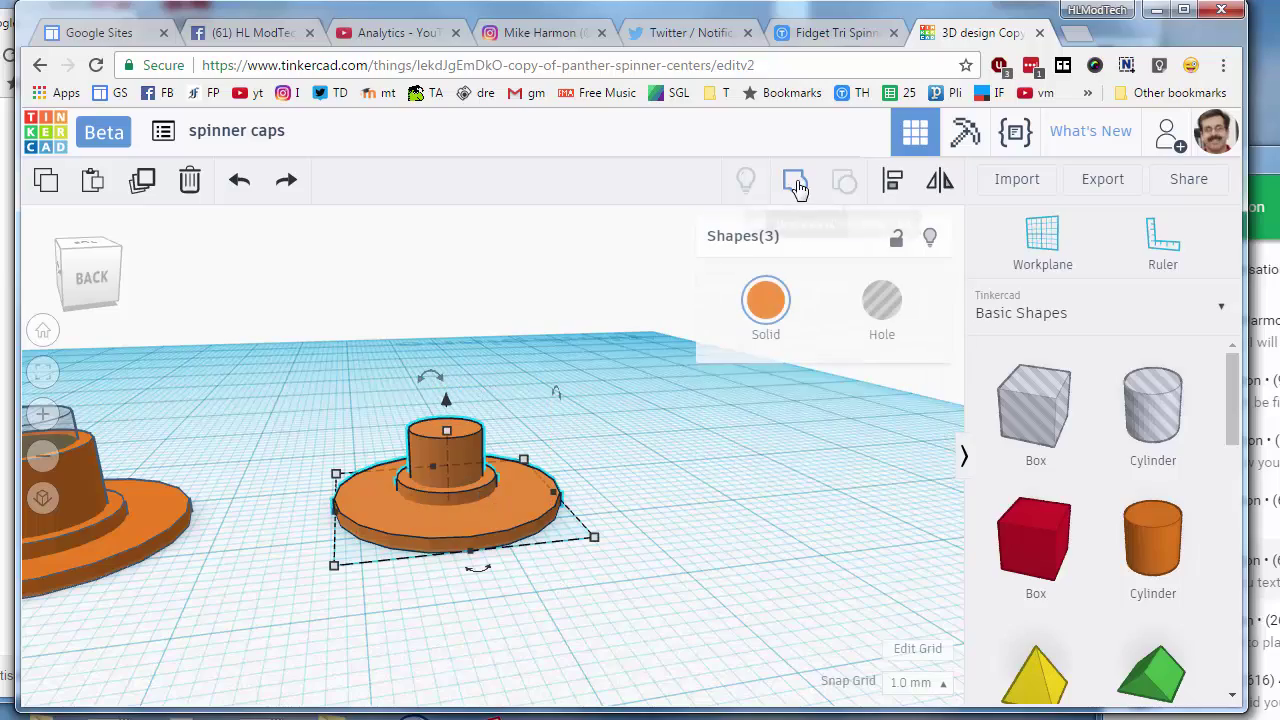
left_click(795, 180)
right_click_drag(593, 556, 188, 458)
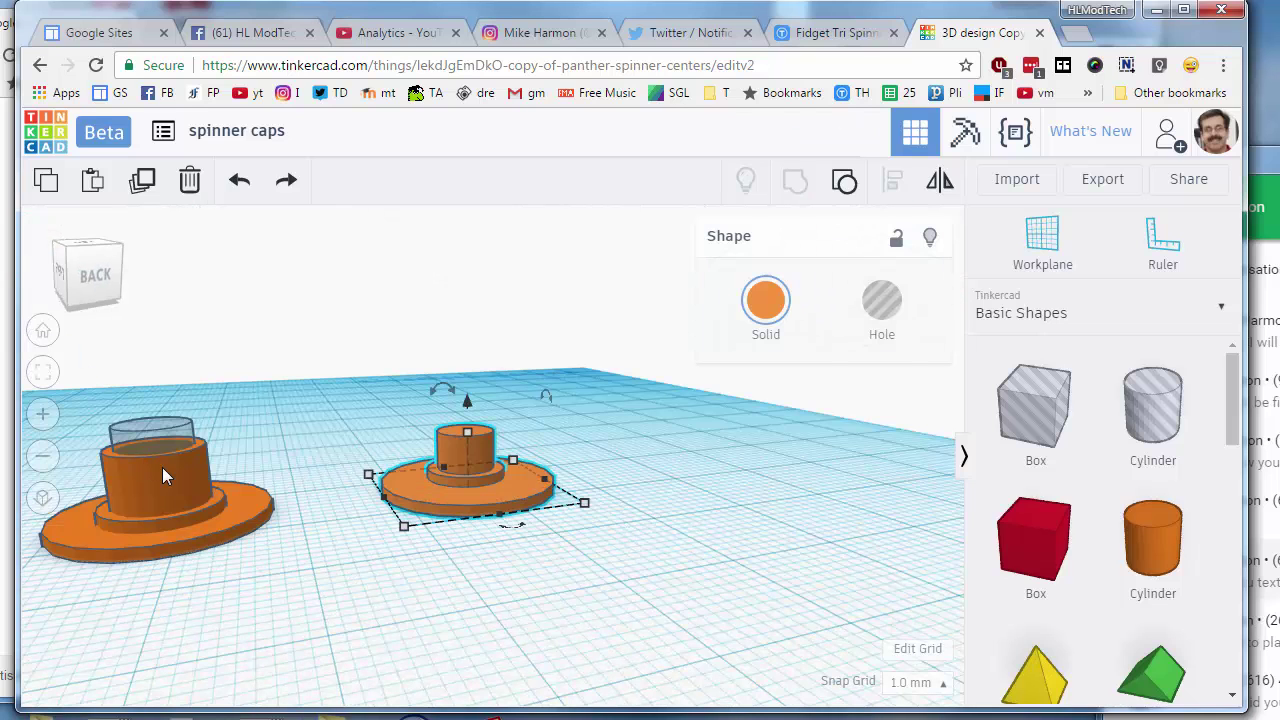
Step: Add a new cylinder near the left cap and set its width and depth to 7.80
left_click(164, 467)
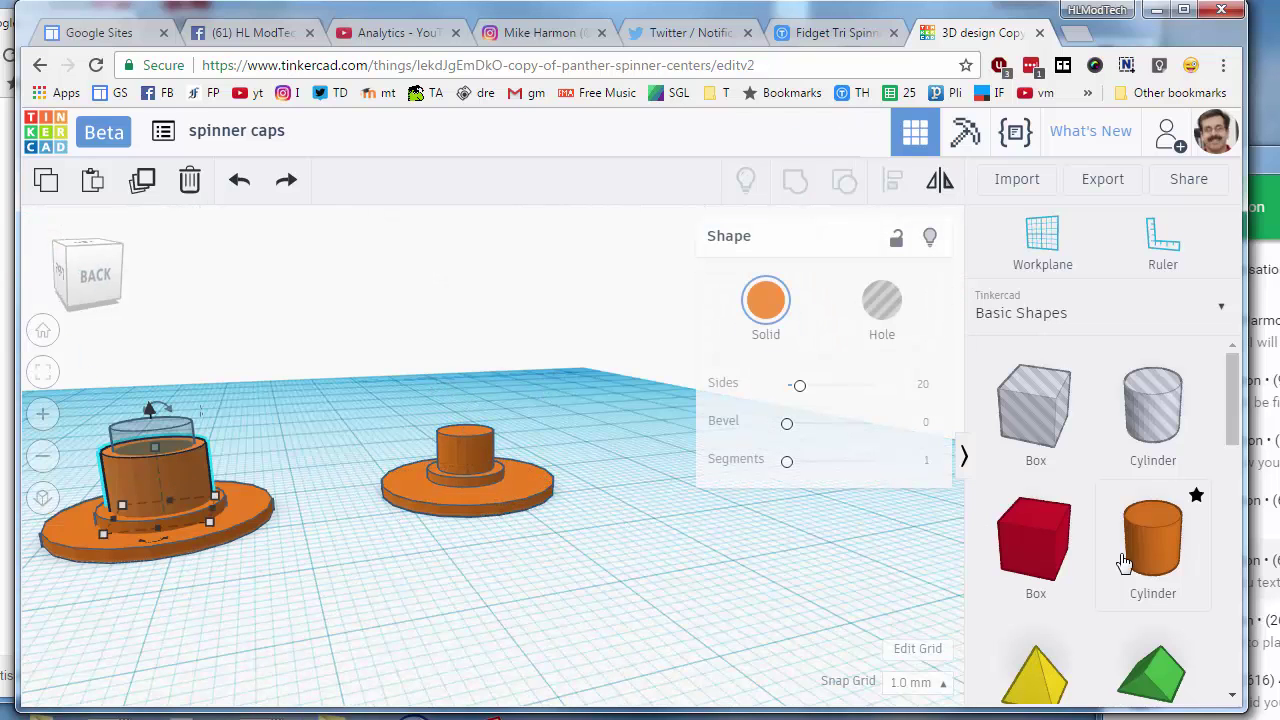
left_click(1122, 562)
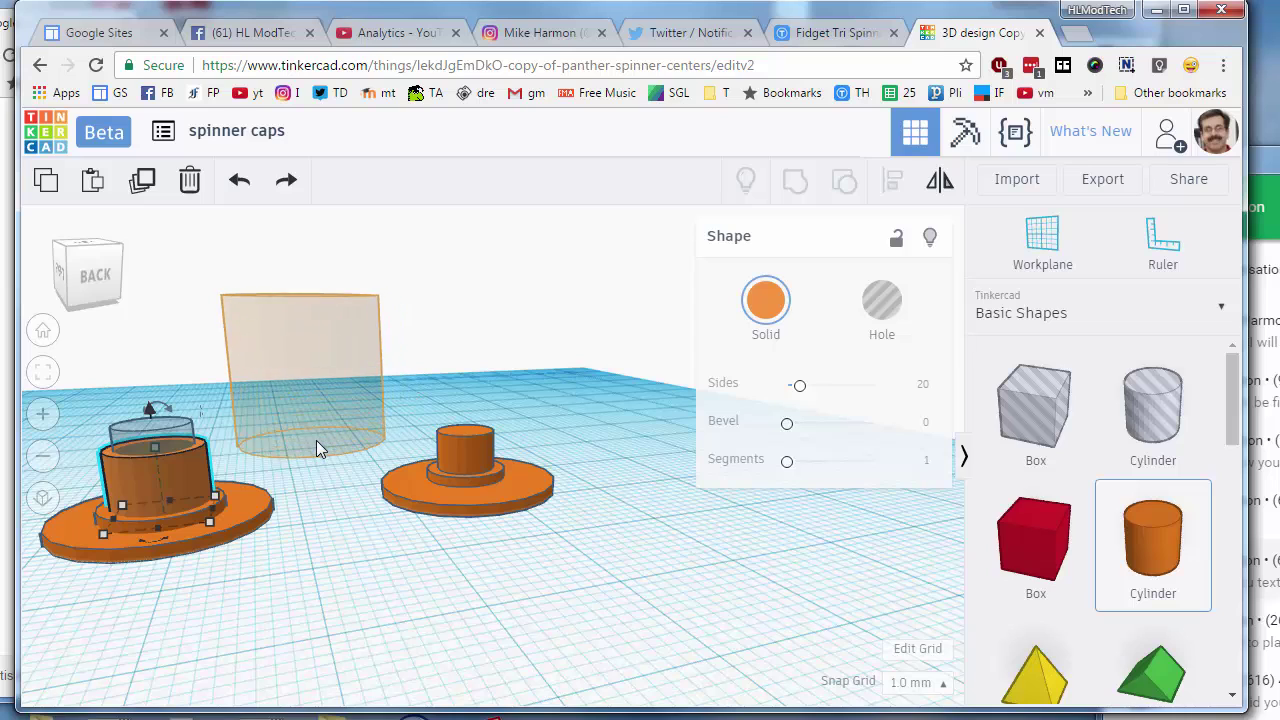
left_click(318, 441)
left_click(204, 476)
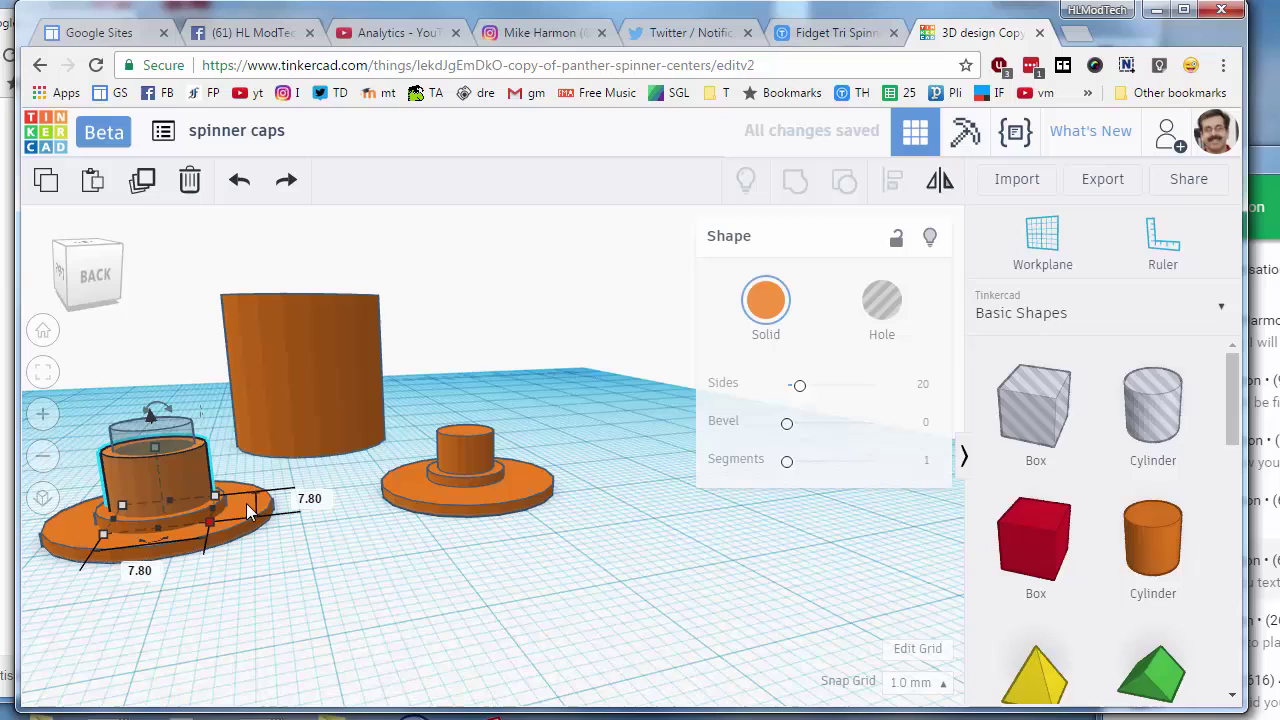
left_click(317, 446)
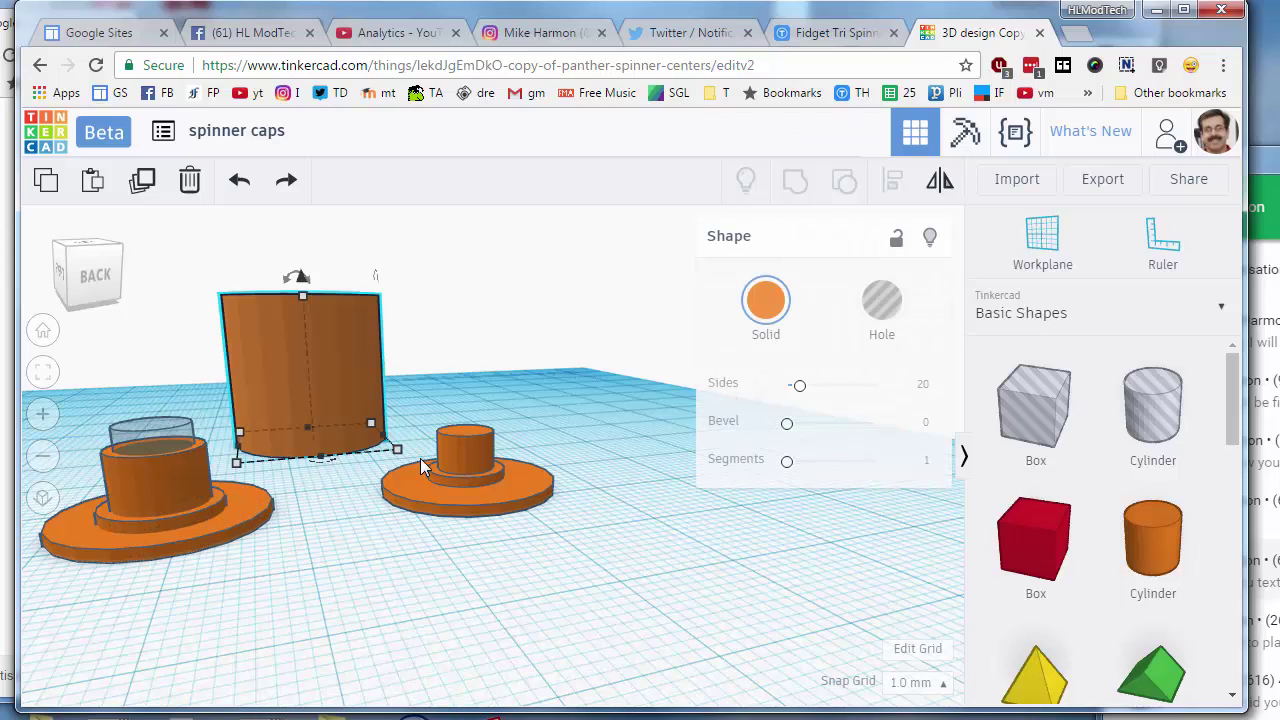
left_click(443, 431)
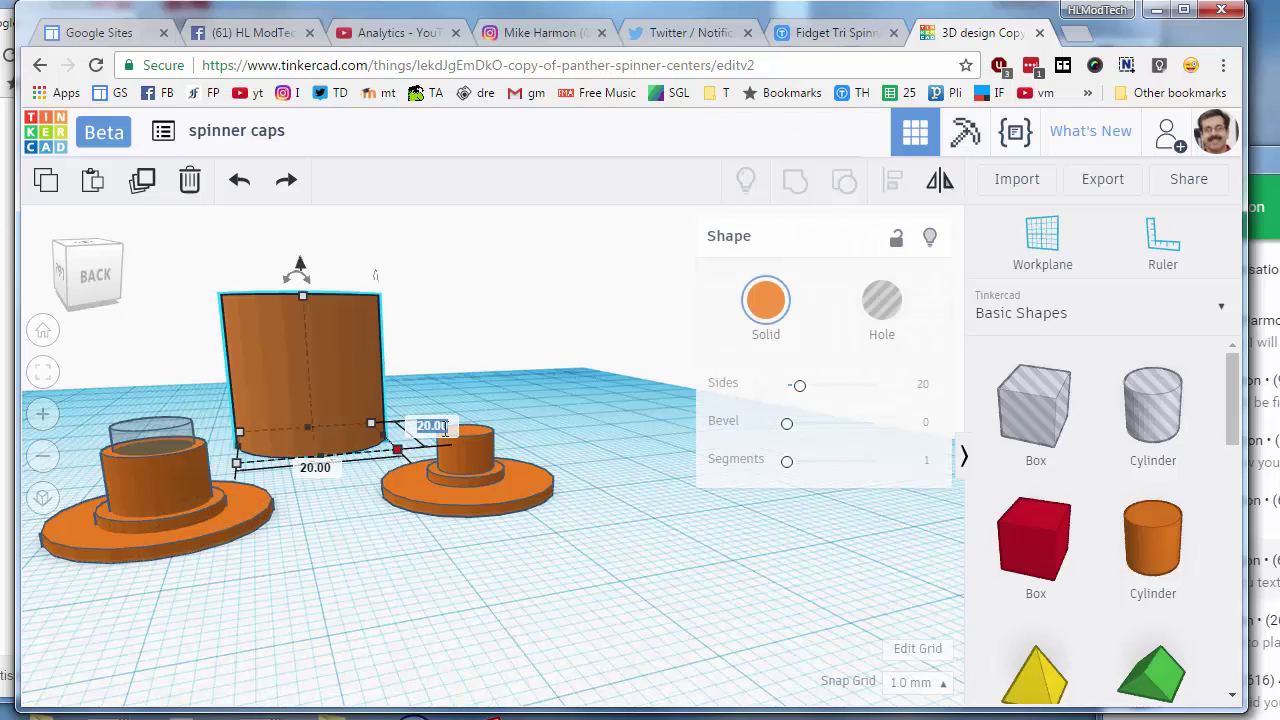
type("7.8")
key("Return")
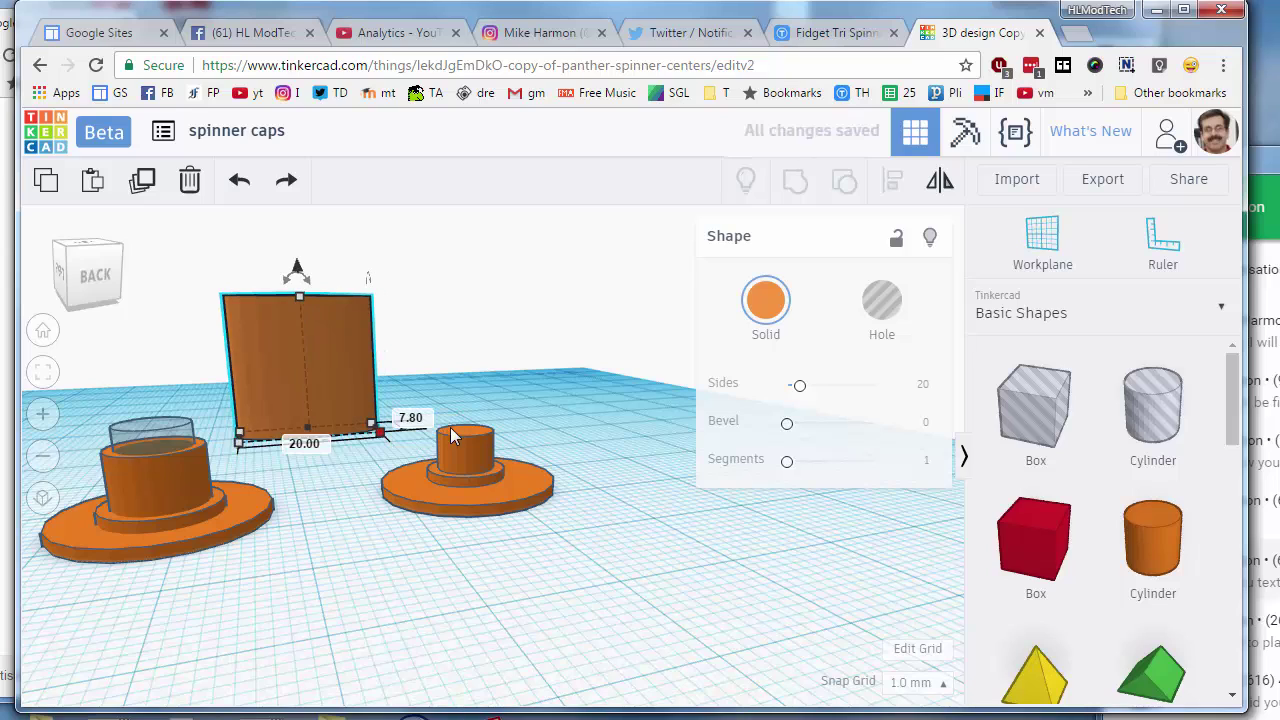
left_click(297, 446)
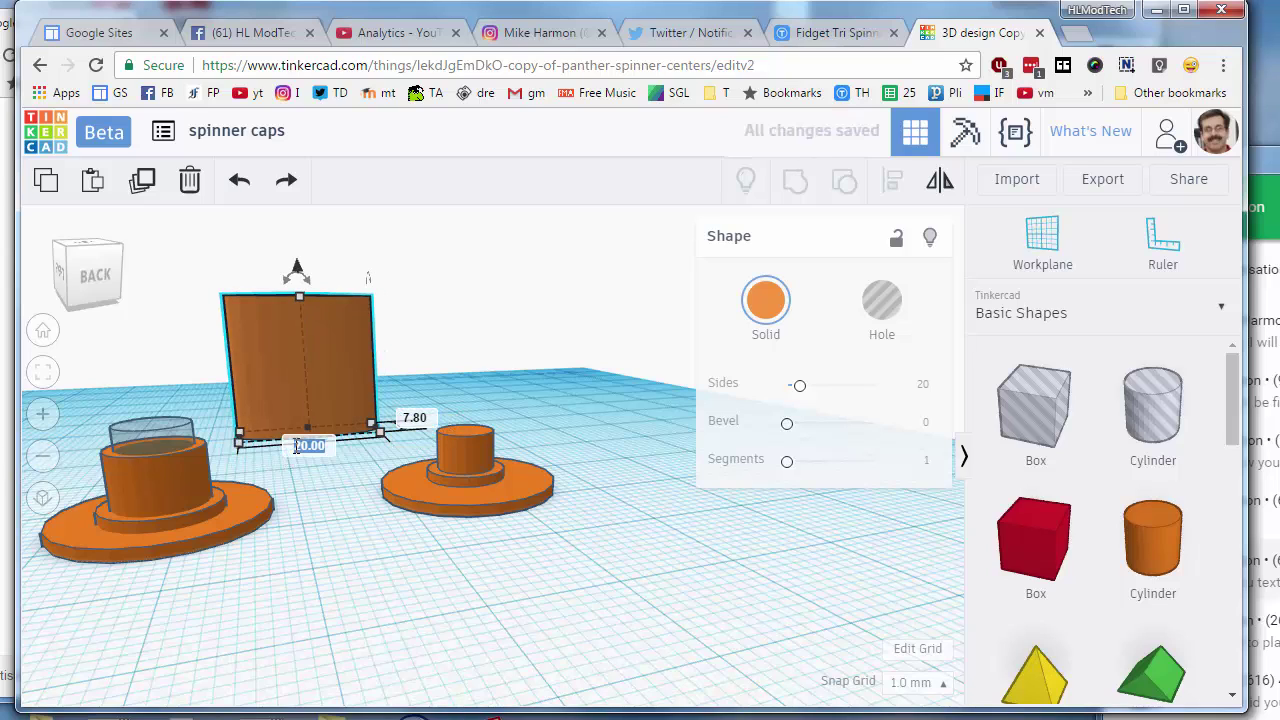
type("7.8")
key("Return")
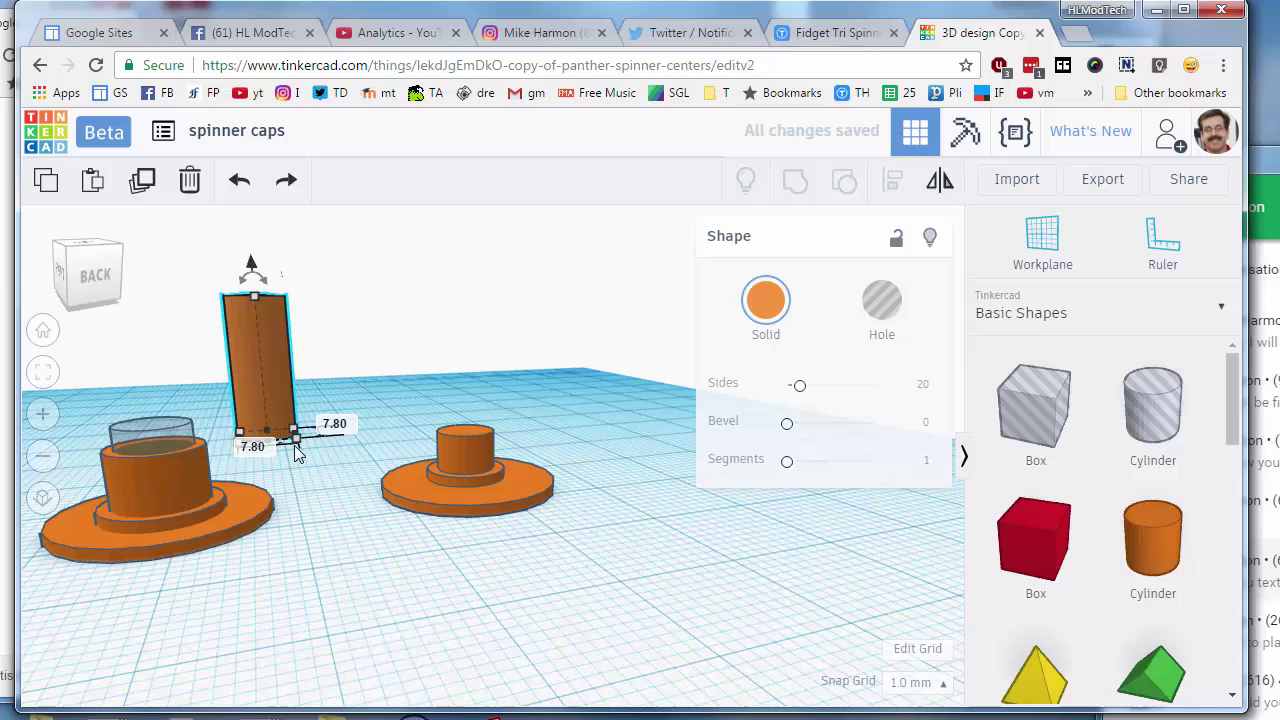
Step: Reduce the new cylinder's height from 20.00 to 7.00
key("ctrl+Up")
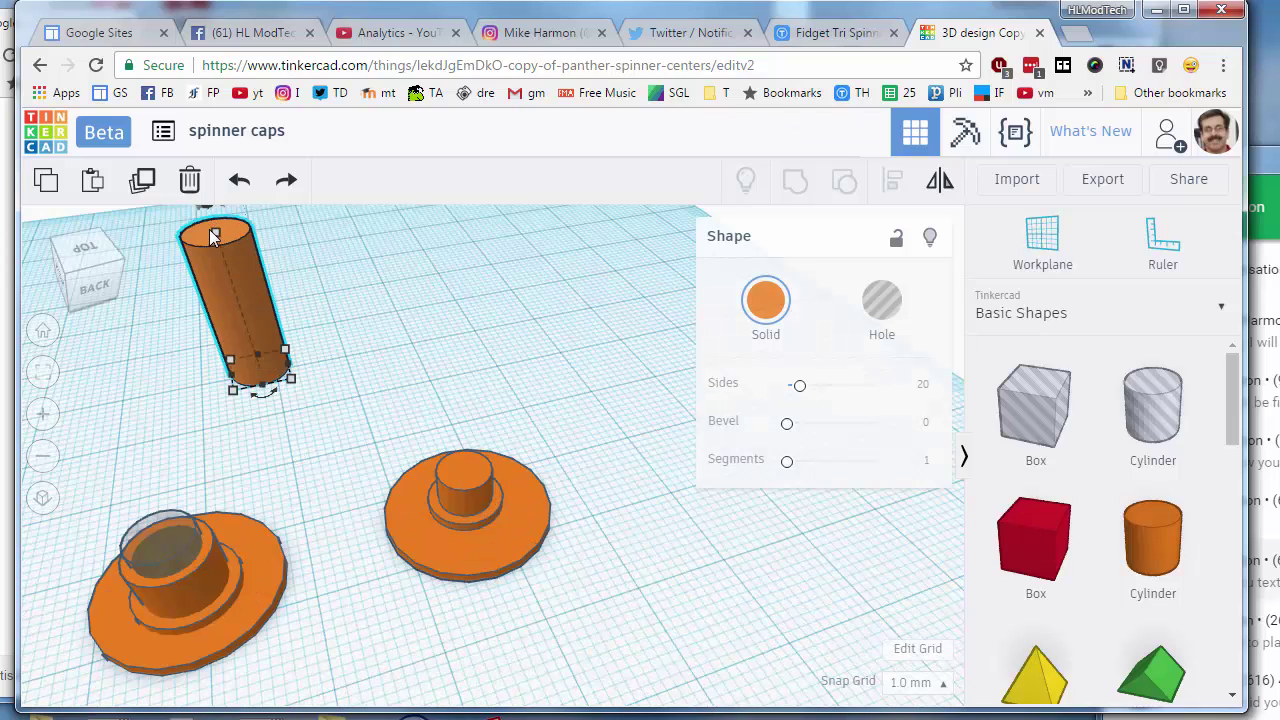
mouse_move(217, 236)
left_click(287, 310)
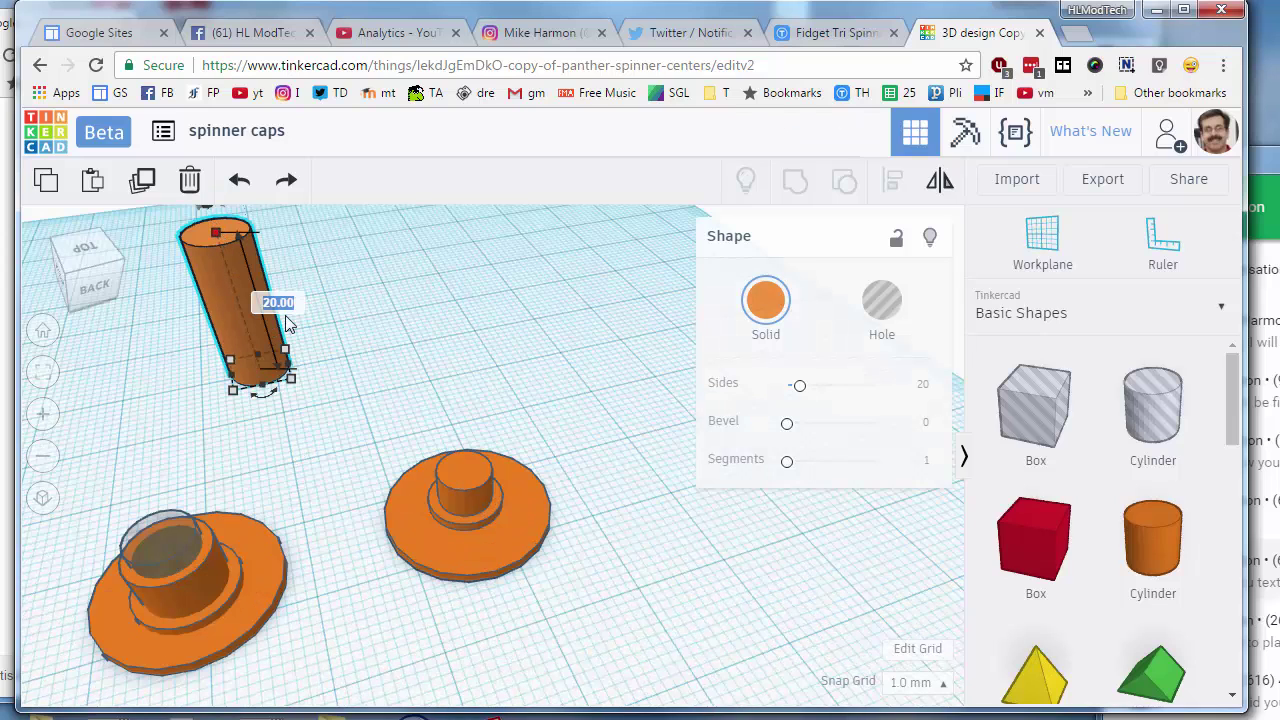
type("7")
key("Return")
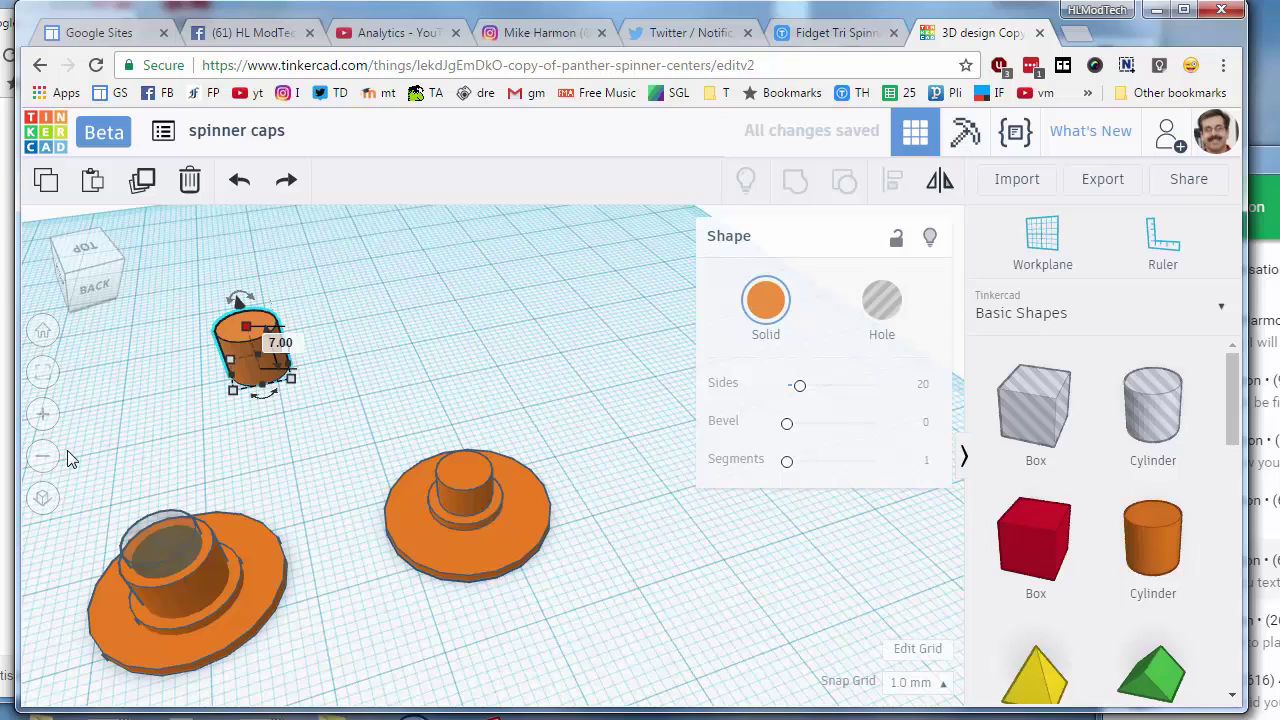
Step: Move the 7.8 mm cylinder onto the left cap and confirm the cap's hole measures 6.00
left_click_drag(256, 385, 264, 566)
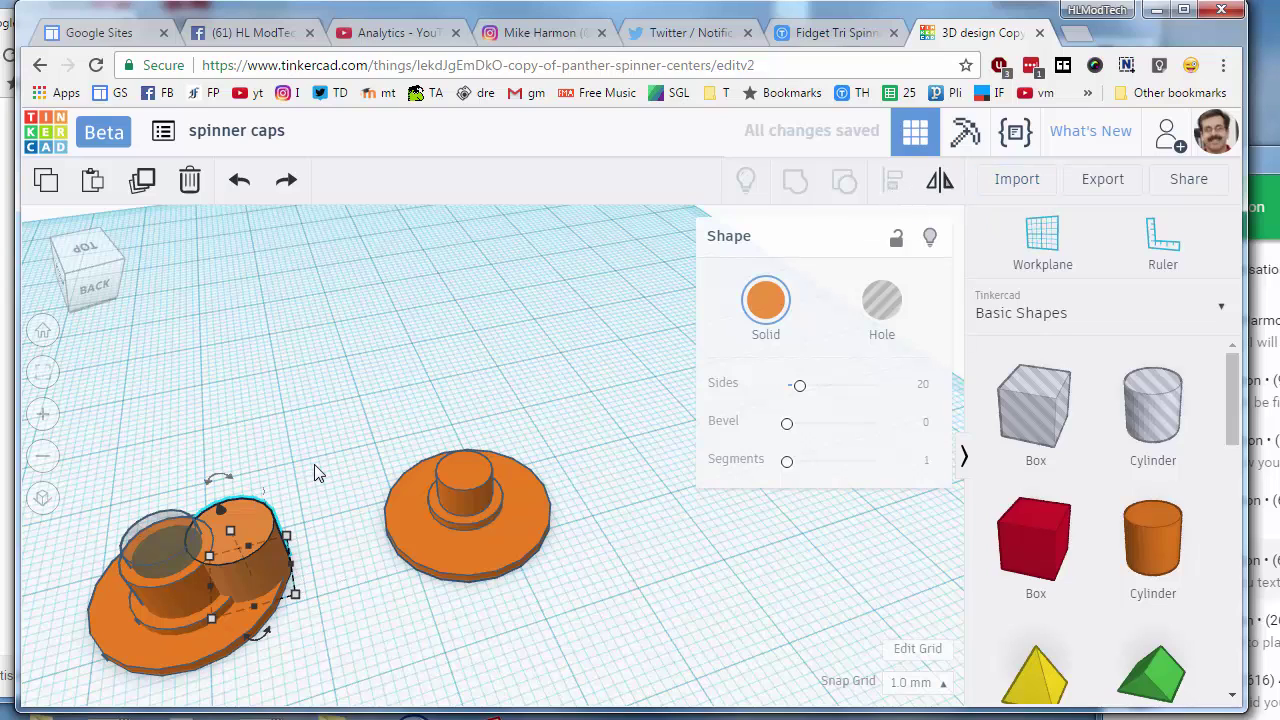
left_click(252, 521)
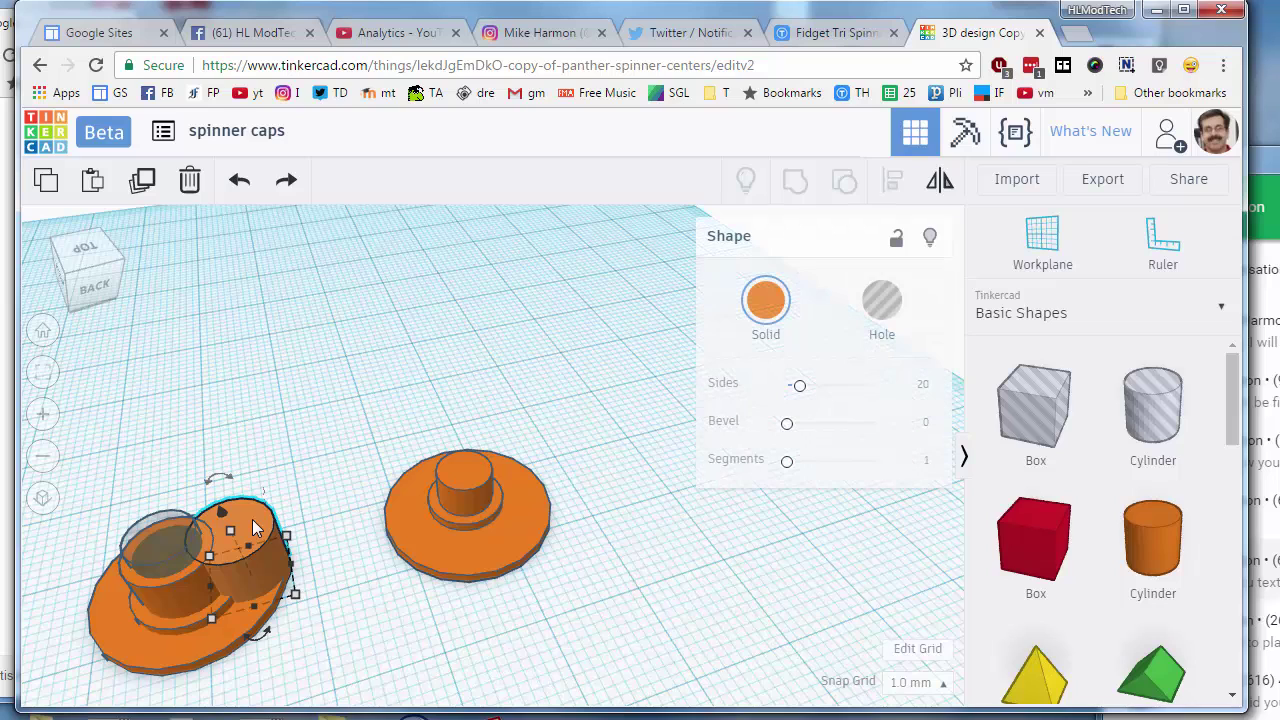
right_click_drag(253, 527, 233, 504)
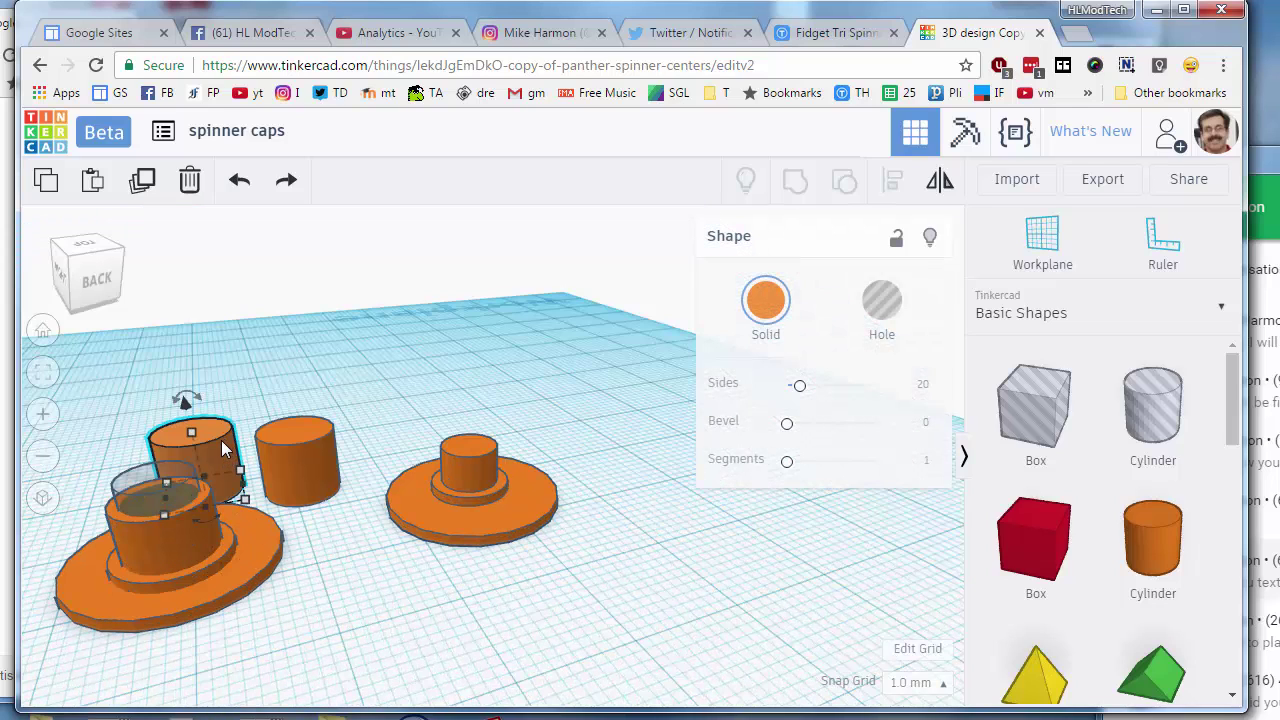
left_click(151, 474)
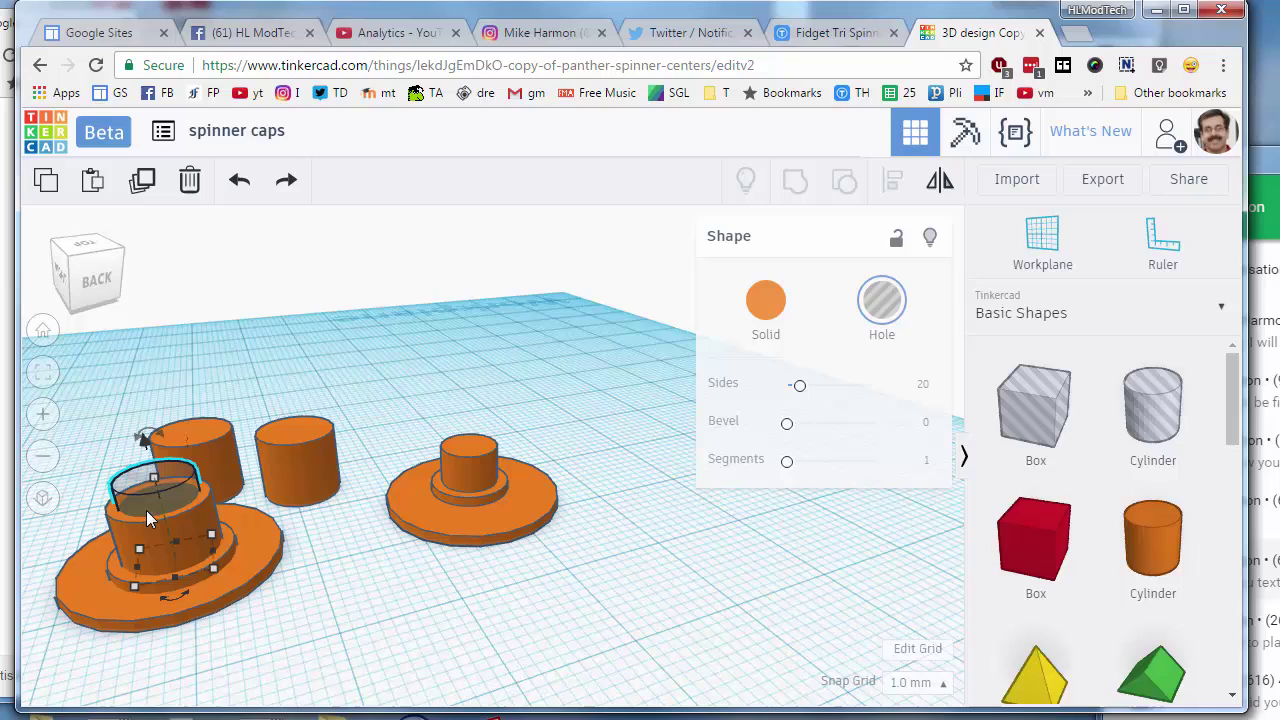
left_click(214, 568)
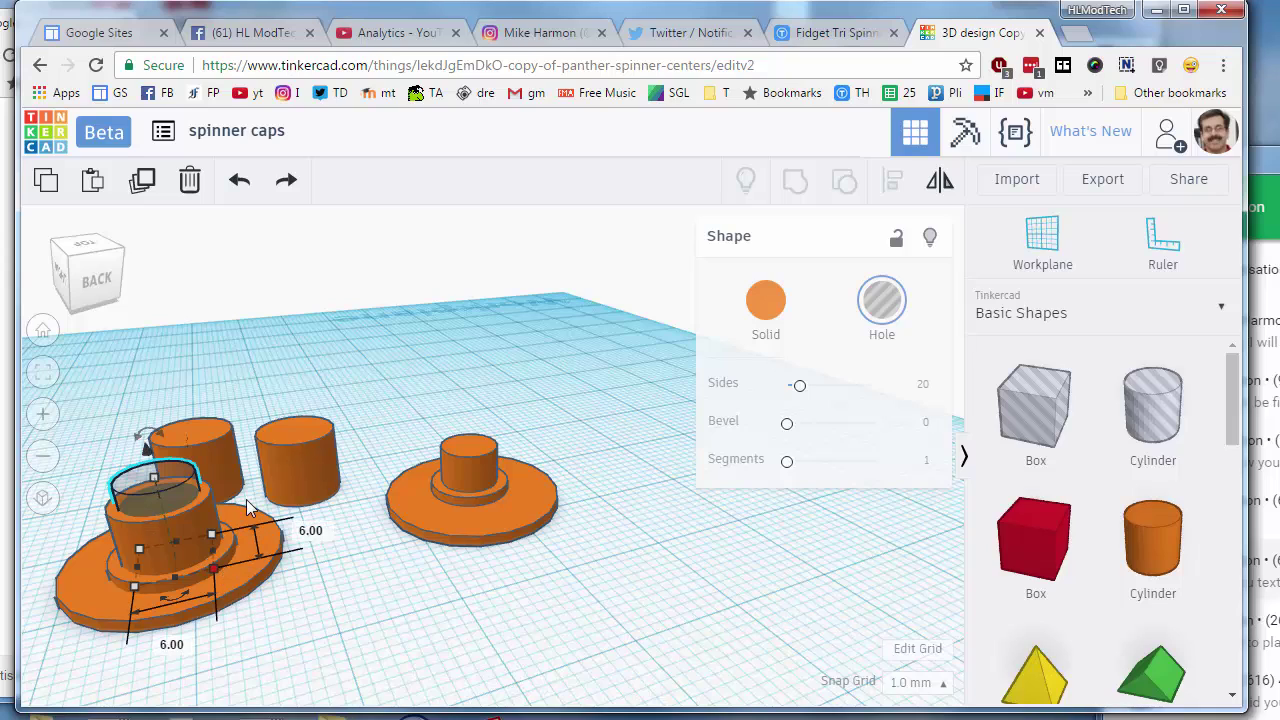
left_click(229, 460)
right_click_drag(229, 460, 258, 540)
left_click(258, 542)
Step: Resize the back cylinder from 7.80 to 6 × 6 mm
left_click(222, 508)
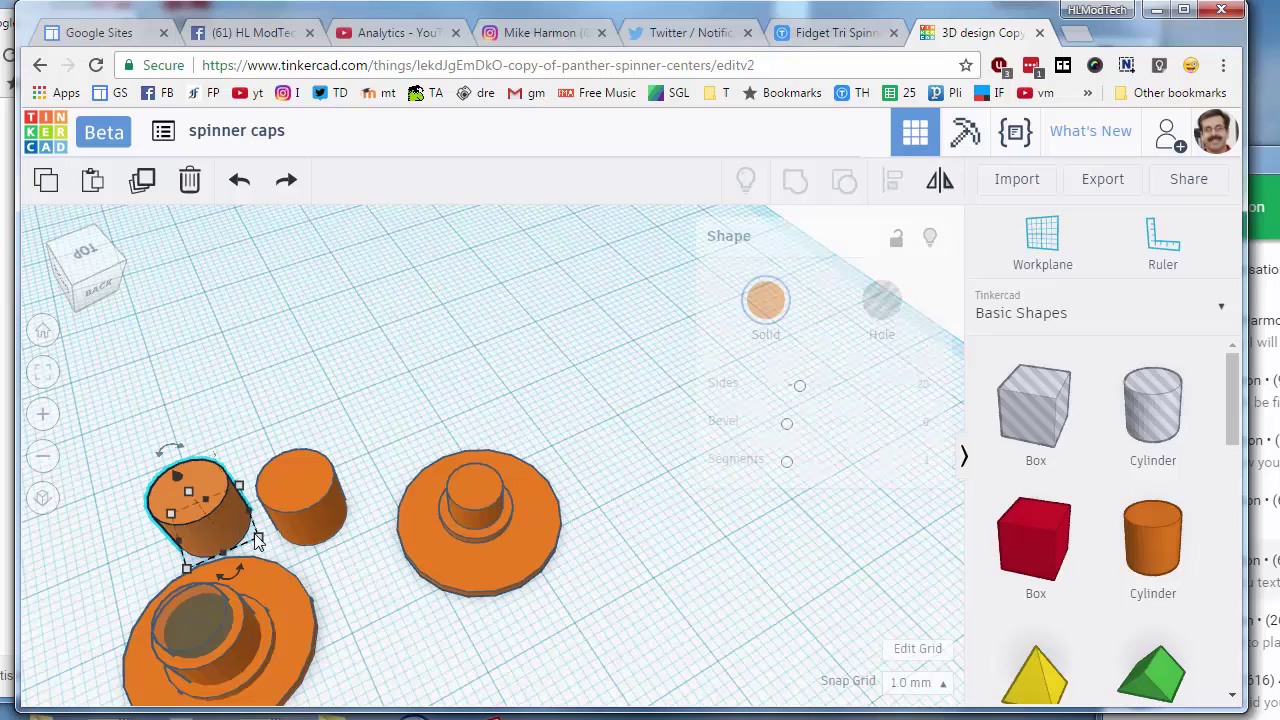
left_click(258, 539)
left_click(316, 478)
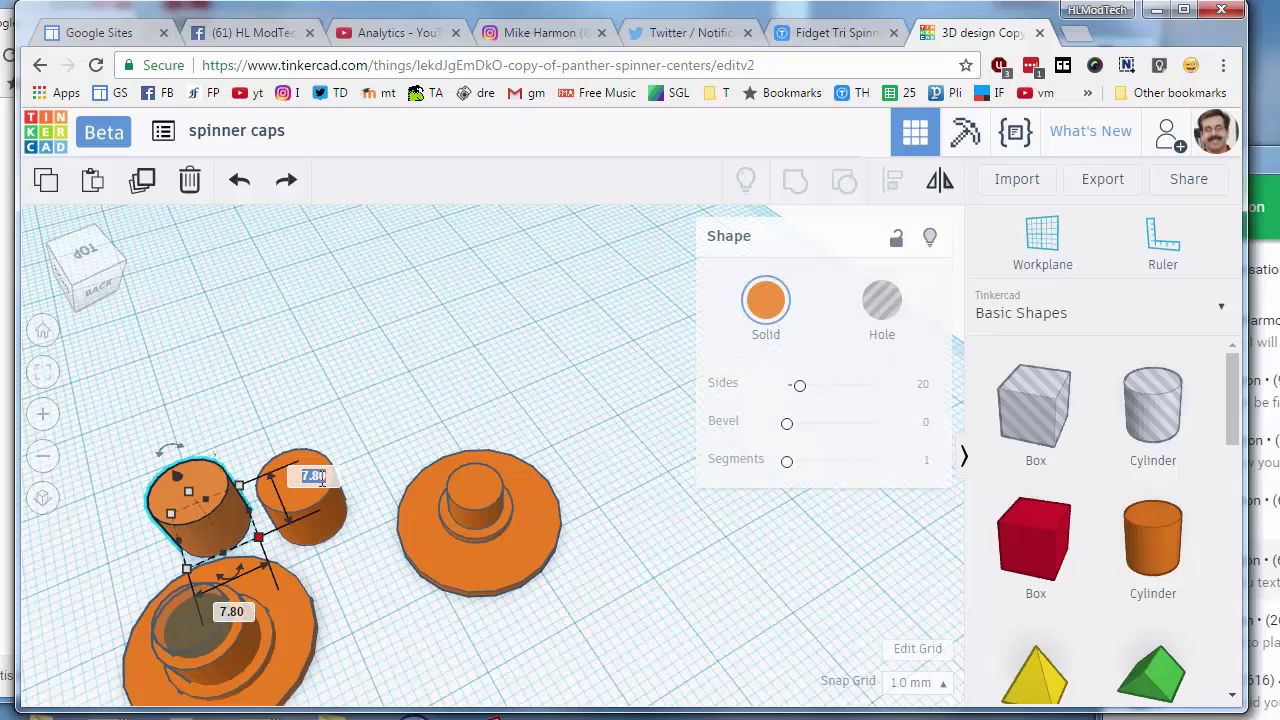
key("Return")
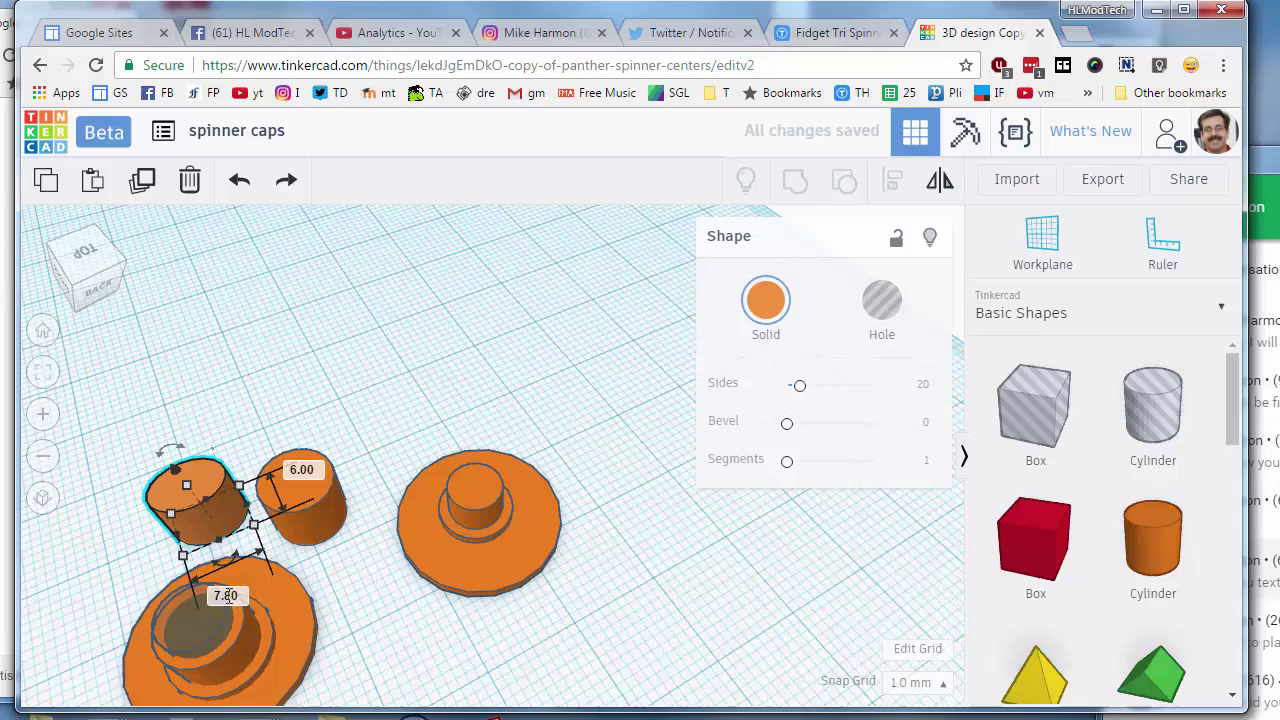
left_click(229, 595)
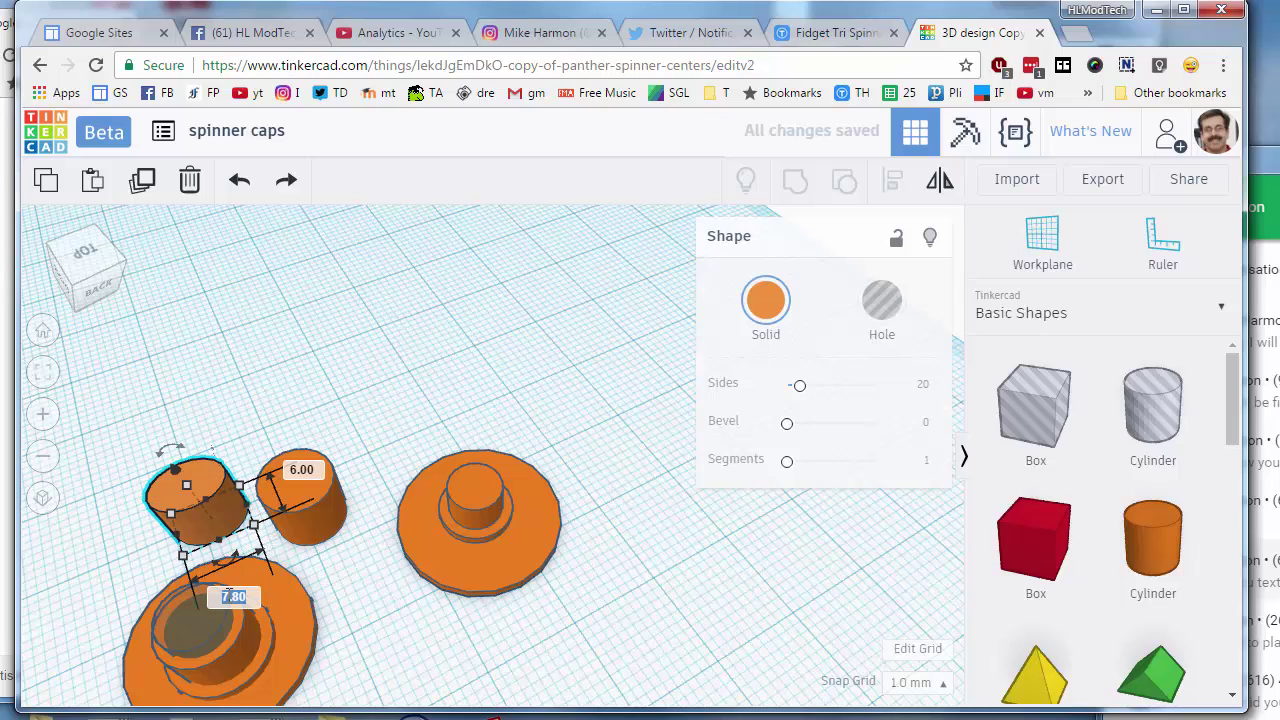
type("6")
key("Return")
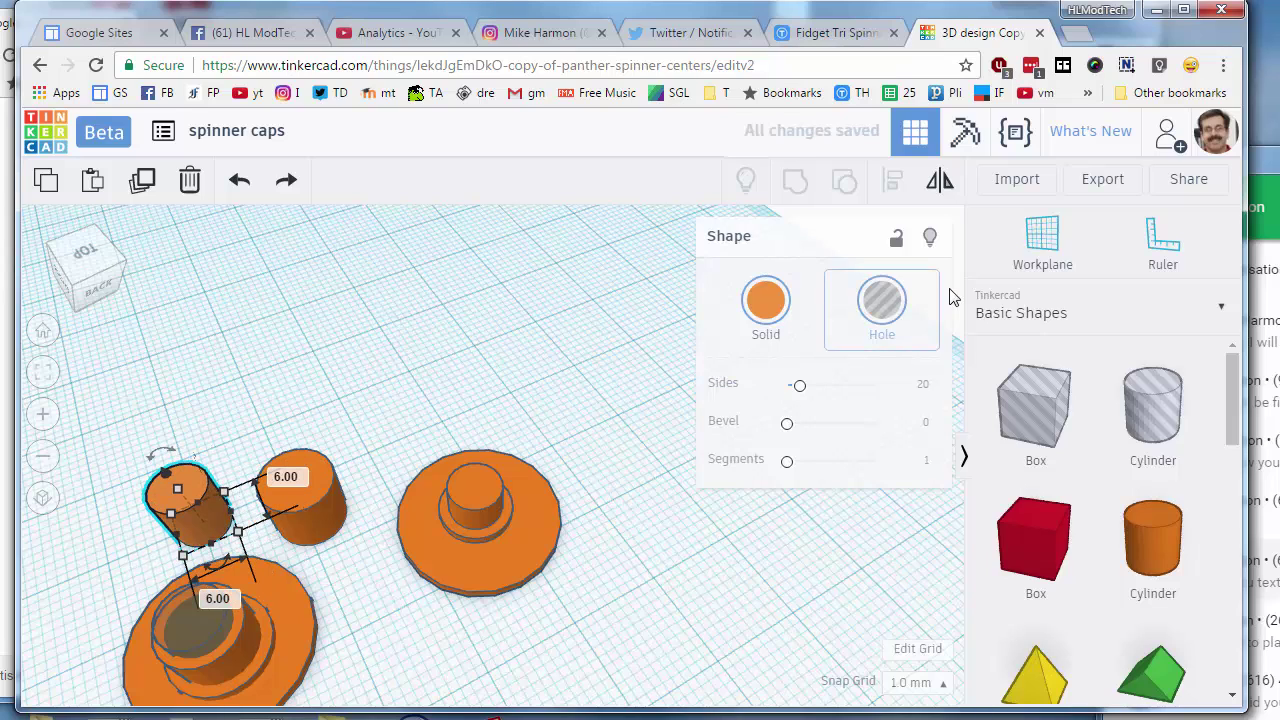
Step: Make the 6 mm cylinder a hole and raise it slightly off the workplane
left_click(900, 313)
right_click_drag(594, 623, 115, 363)
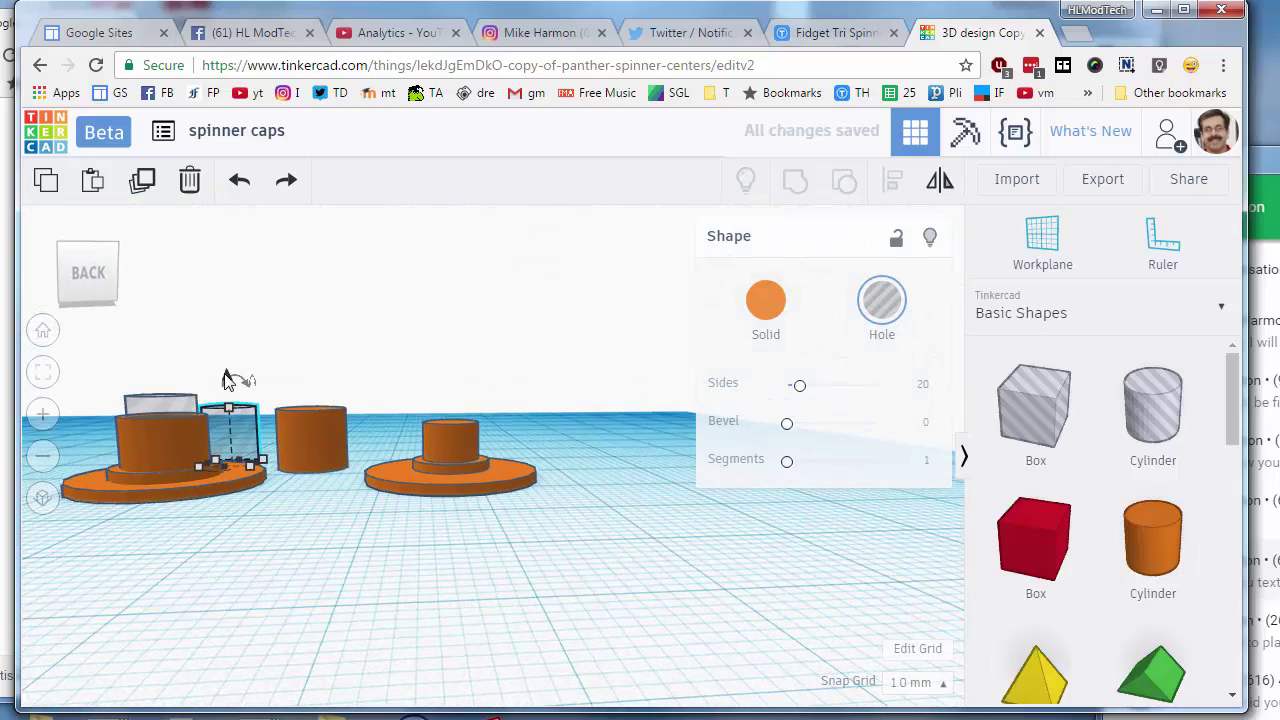
left_click_drag(228, 380, 229, 366)
right_click_drag(183, 582, 171, 628)
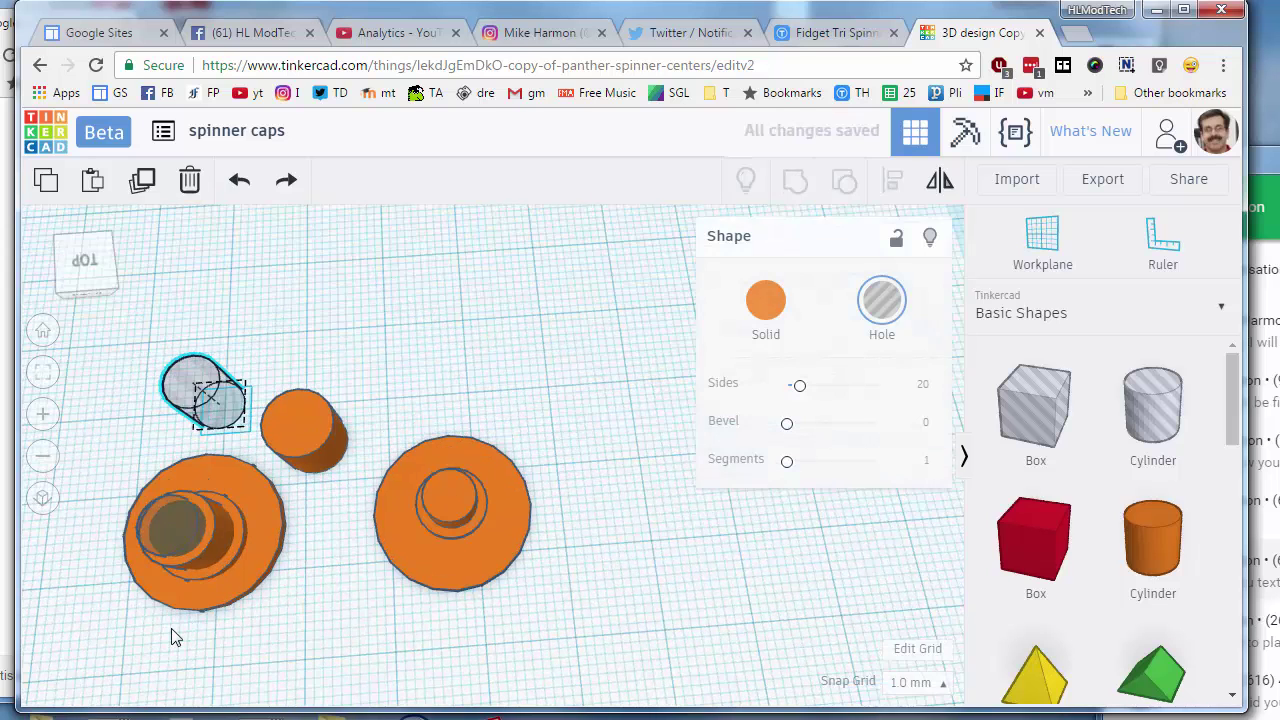
left_click(245, 408)
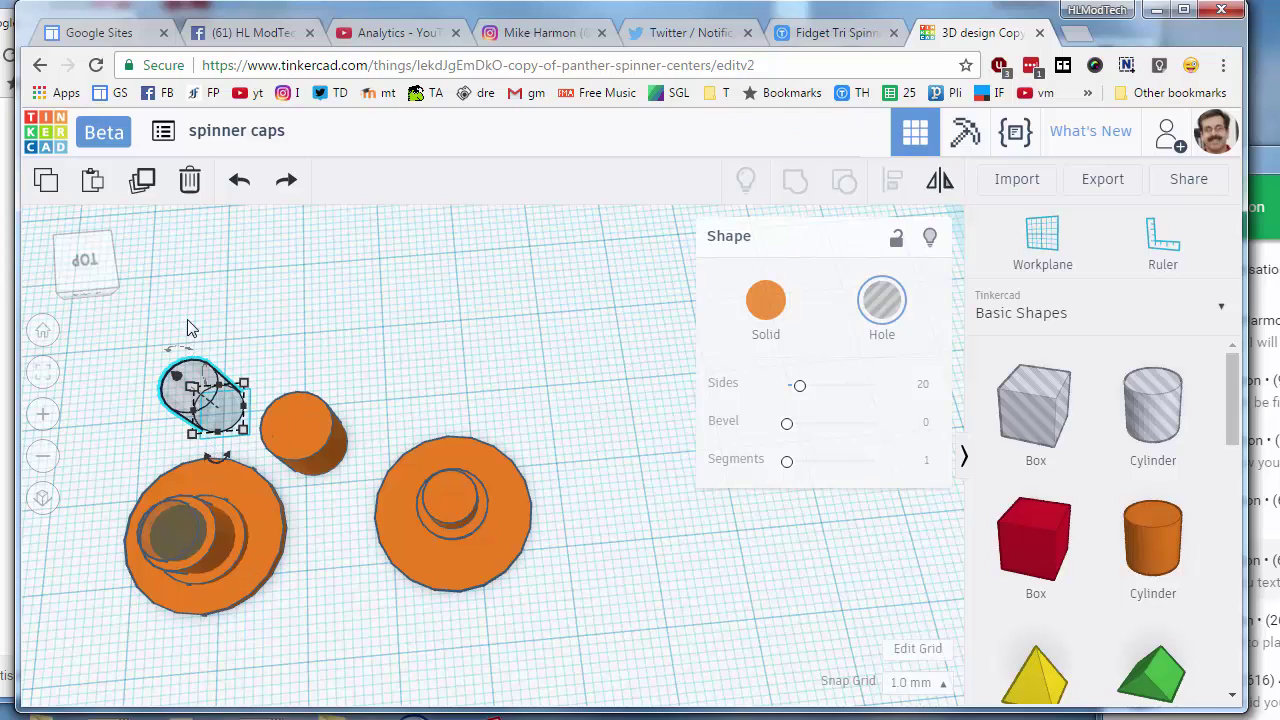
Step: Centre-align the hole with the orange cylinder on both axes, then delete the cylinder
left_click_drag(190, 328, 348, 438)
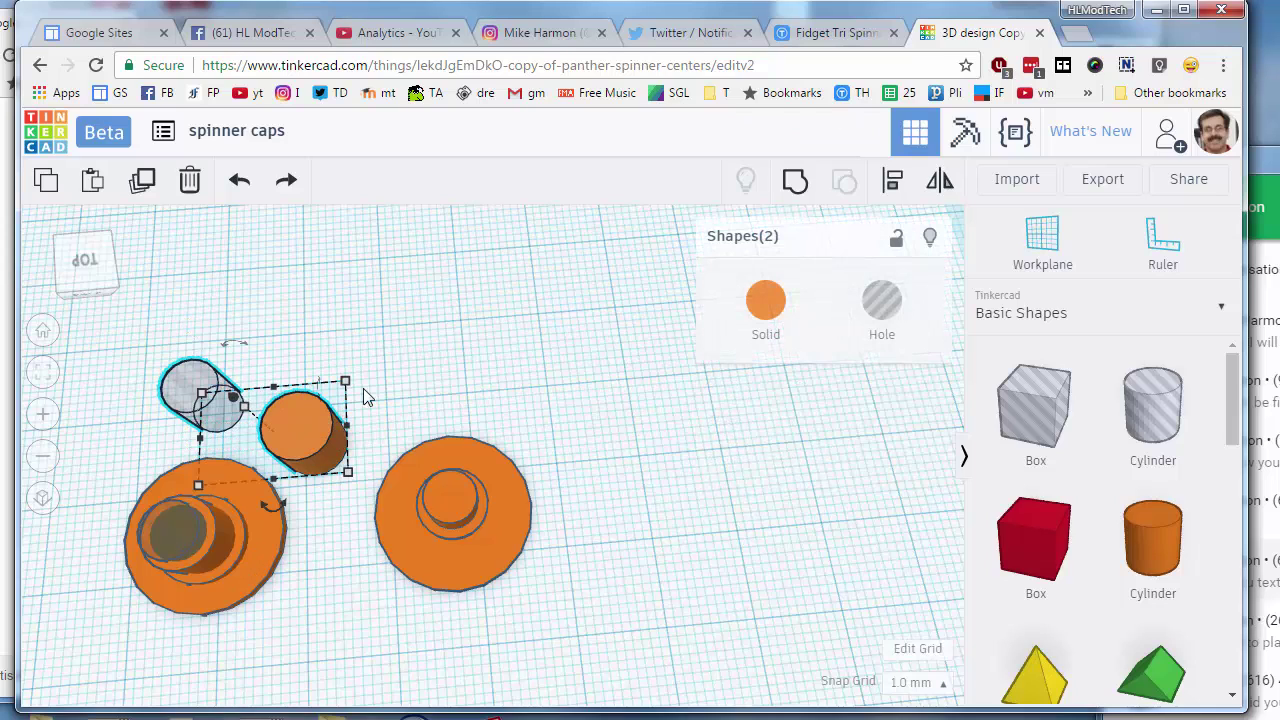
left_click(893, 180)
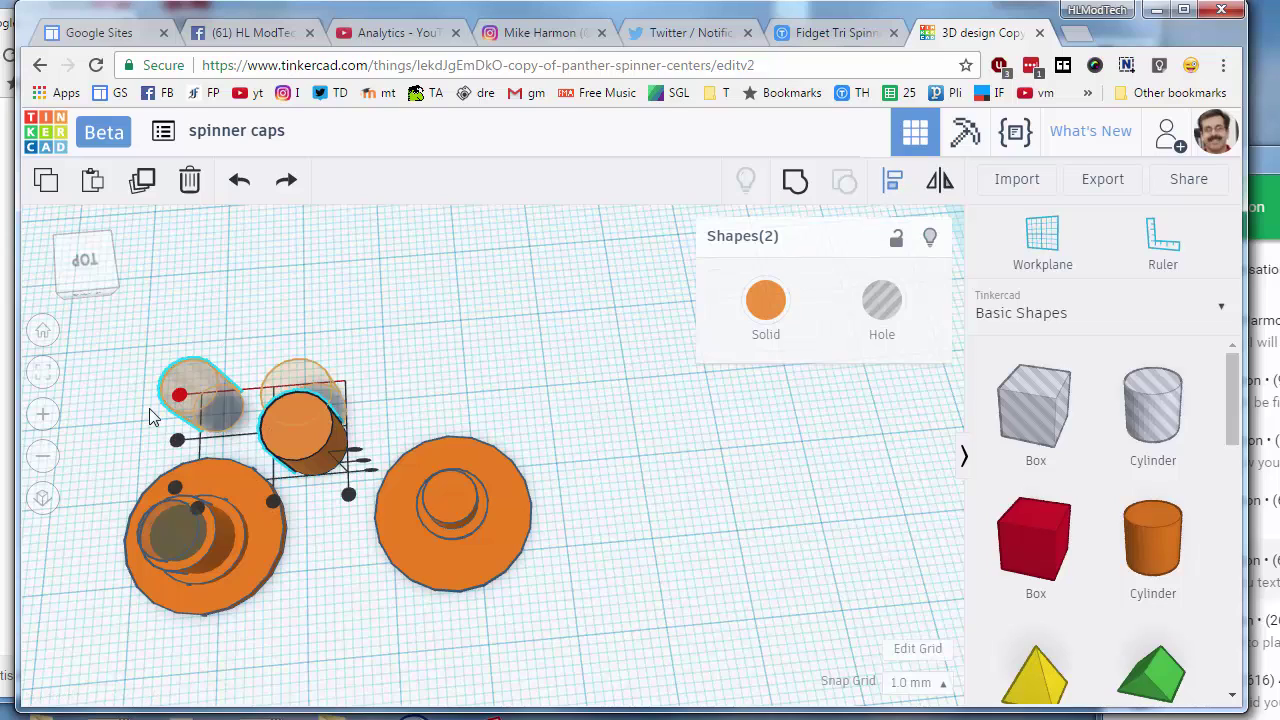
left_click(178, 396)
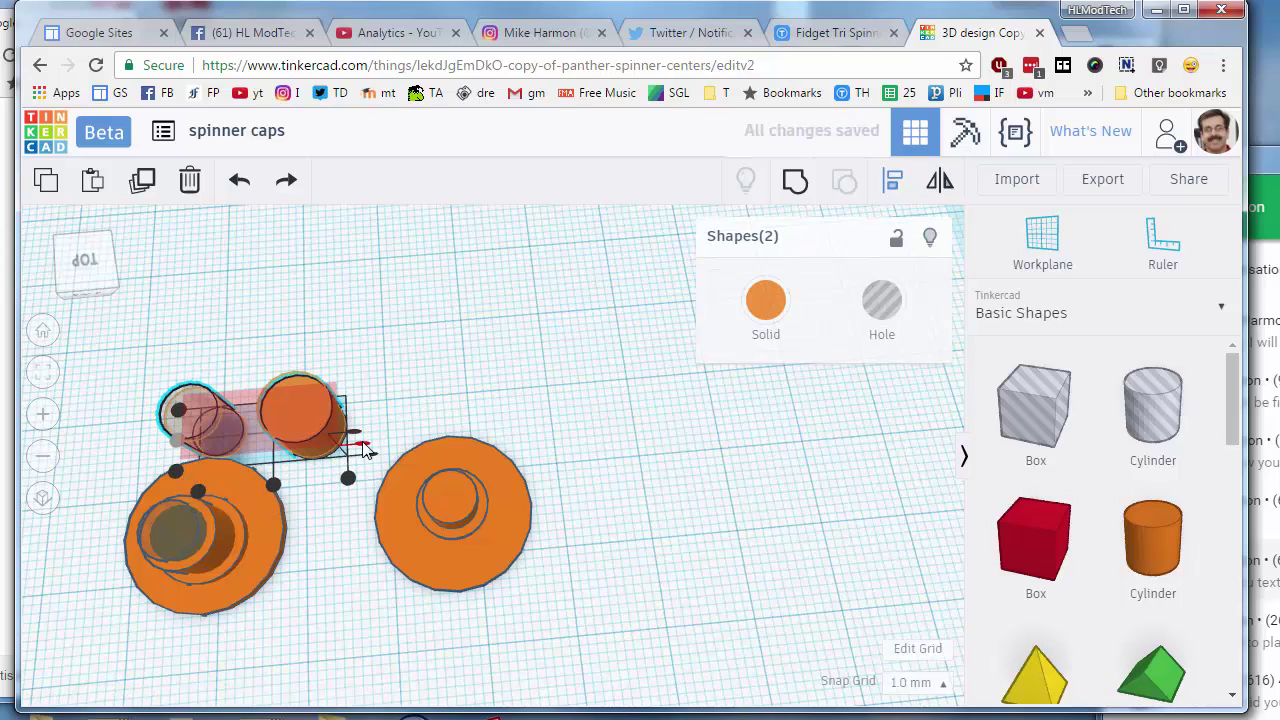
left_click(274, 487)
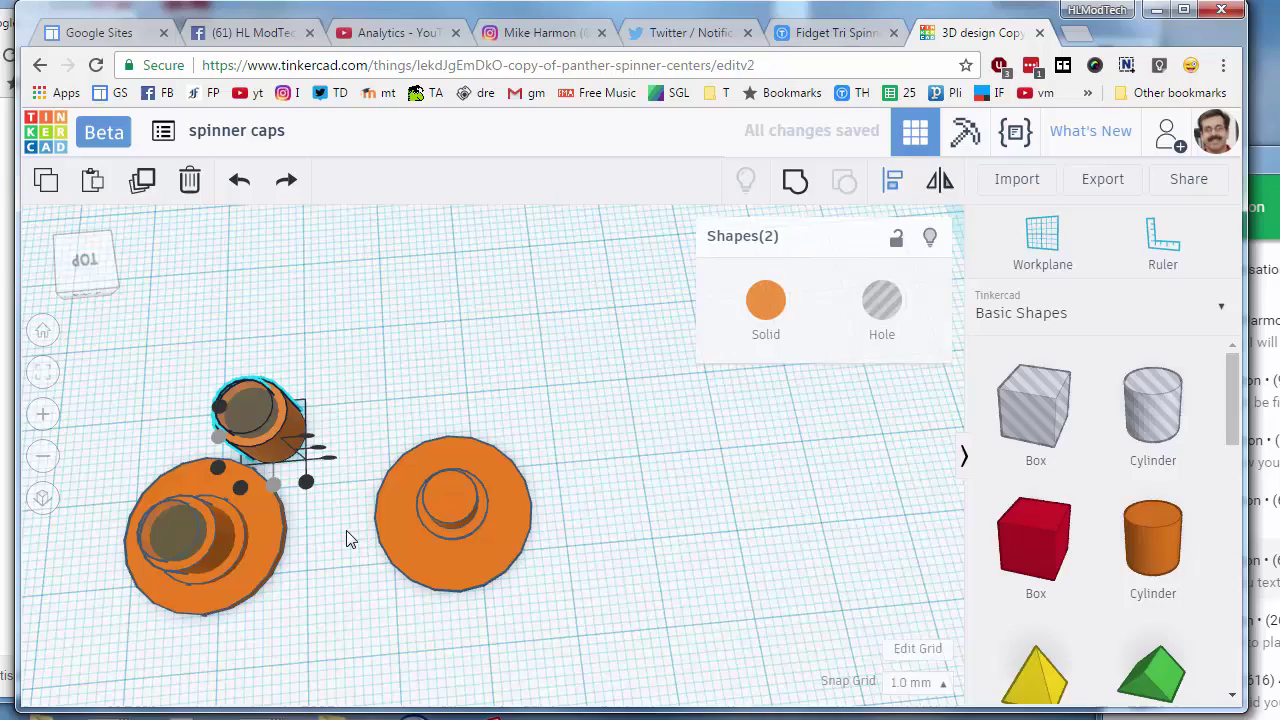
right_click_drag(346, 530, 295, 539)
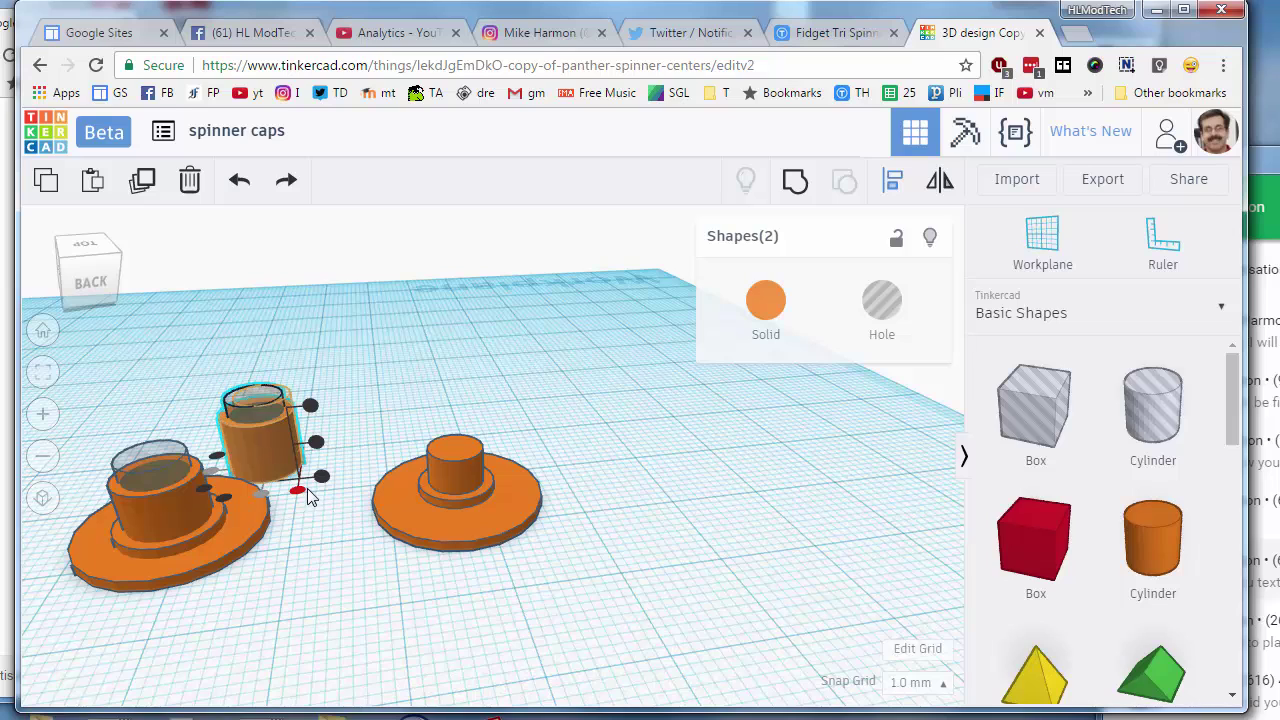
key("Delete")
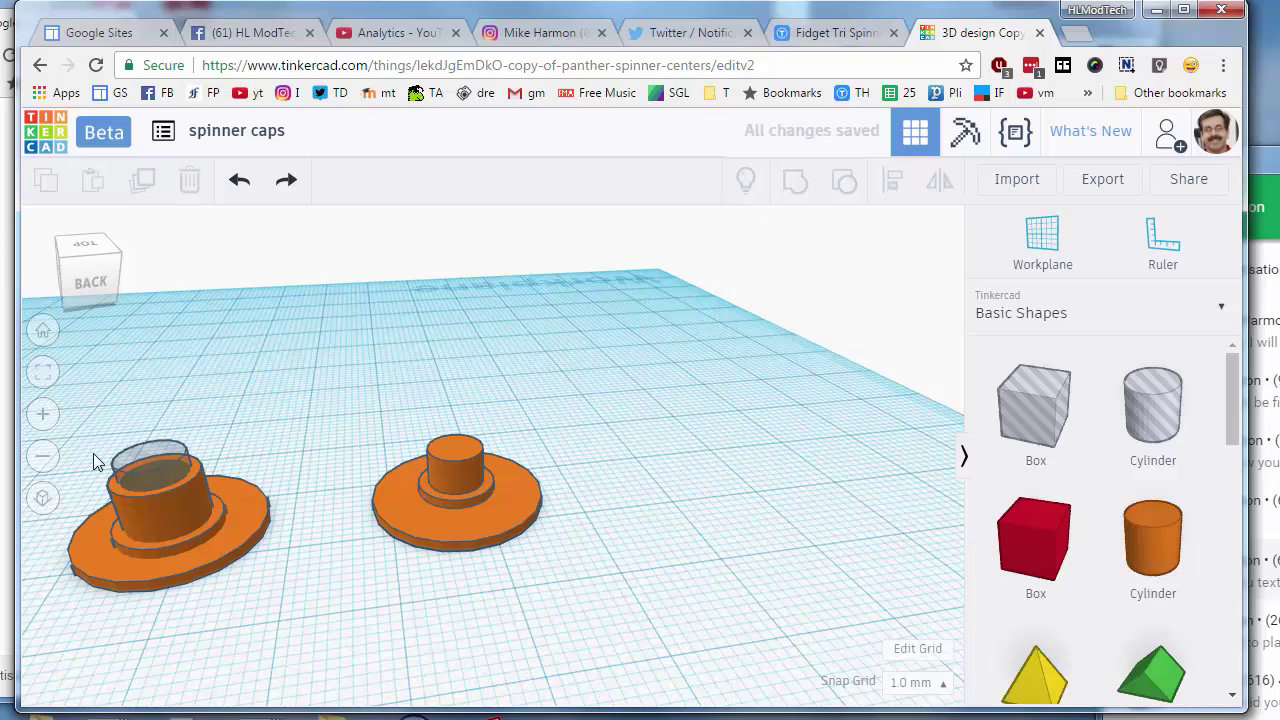
Step: Group the left cap with its hole cylinder
left_click_drag(165, 557, 302, 558)
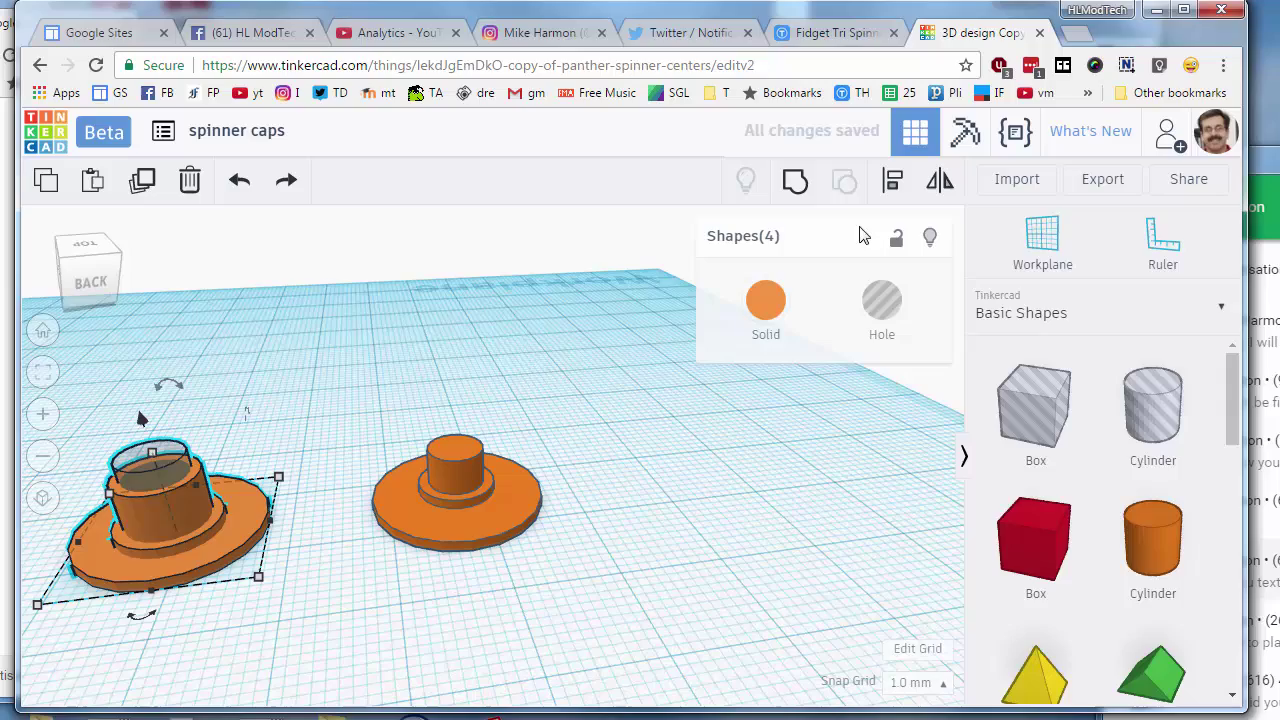
left_click(795, 180)
left_click(333, 597)
right_click_drag(333, 597, 255, 450)
Step: Add a half-sphere and set its length and width to 12 mm
right_click_drag(533, 520, 706, 563)
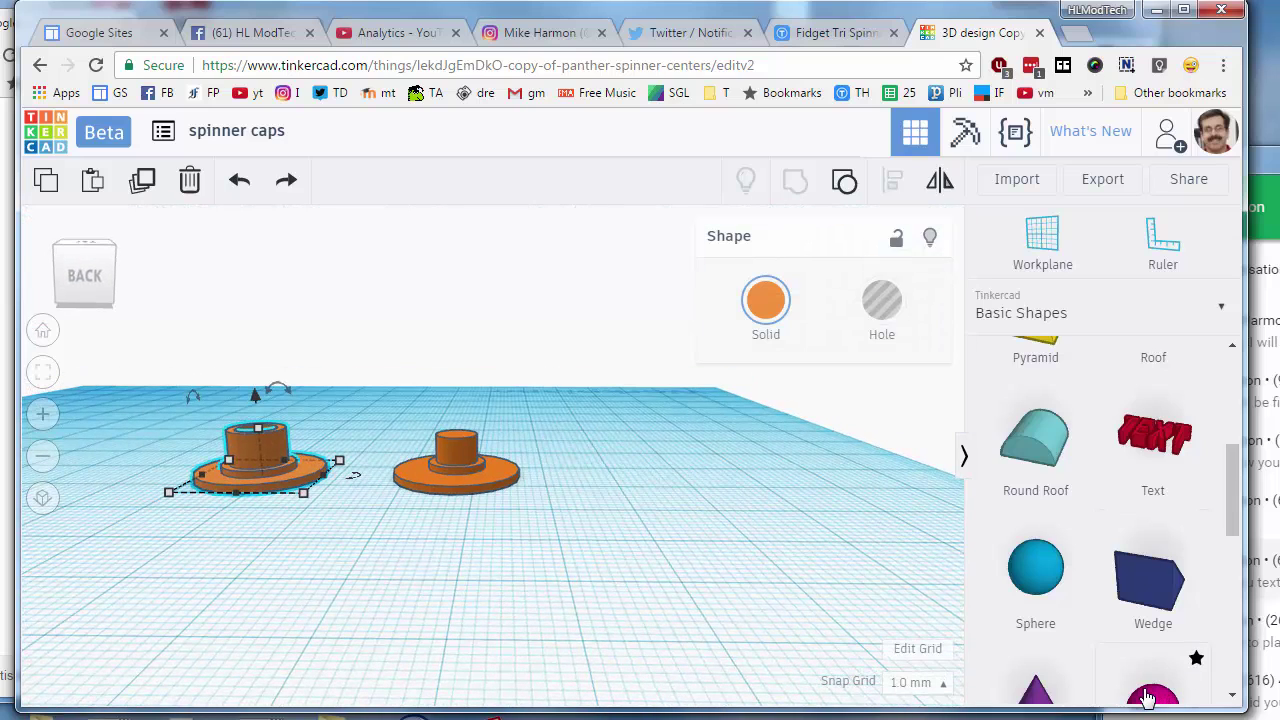
left_click_drag(1152, 685, 685, 537)
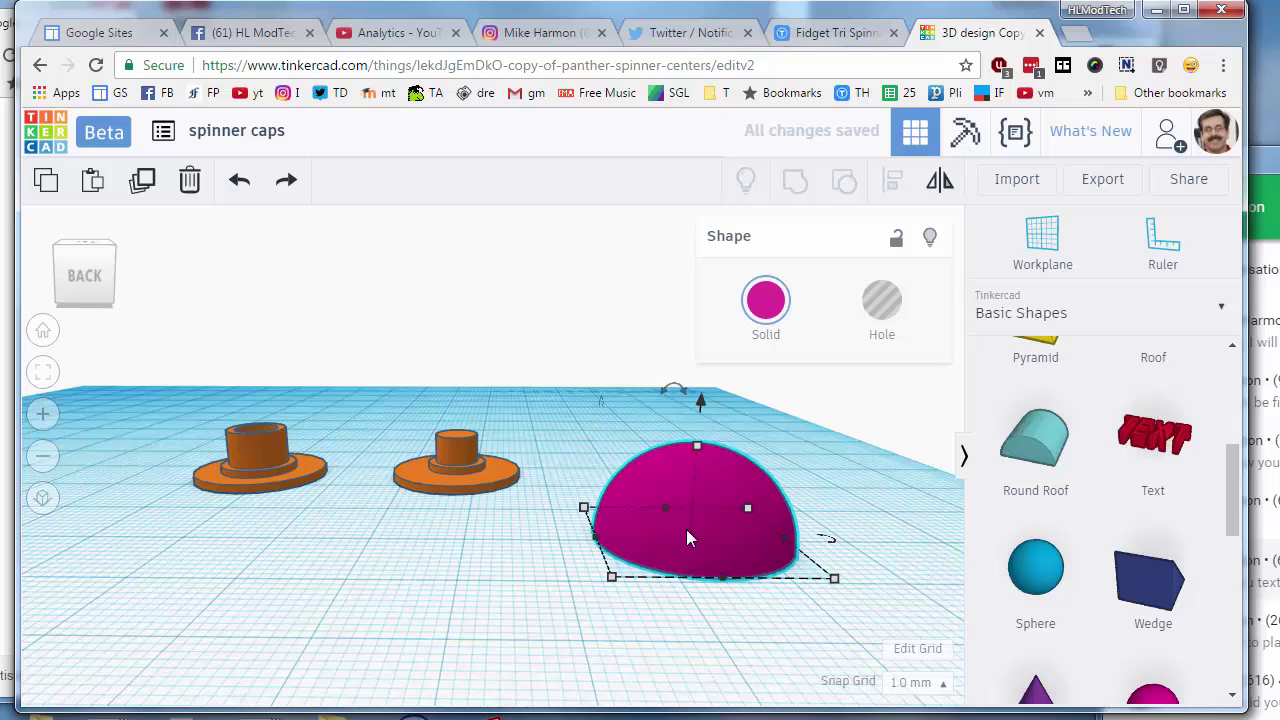
mouse_move(612, 578)
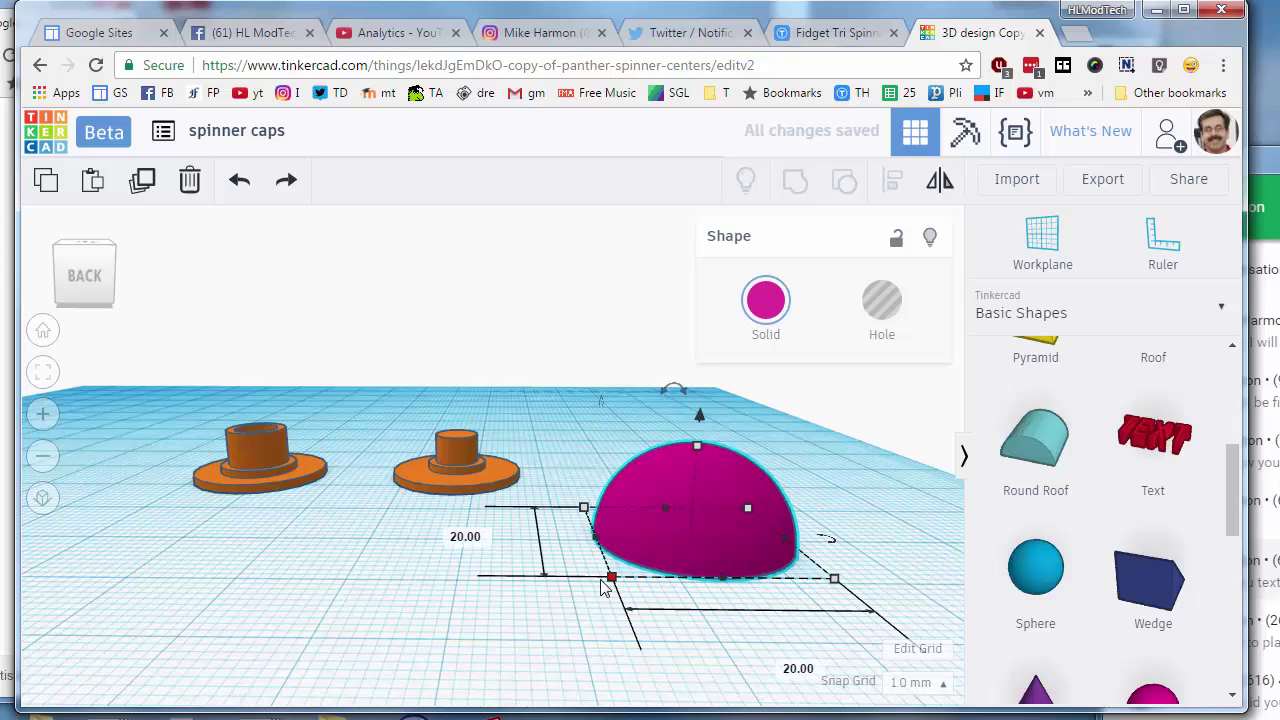
left_click(465, 536)
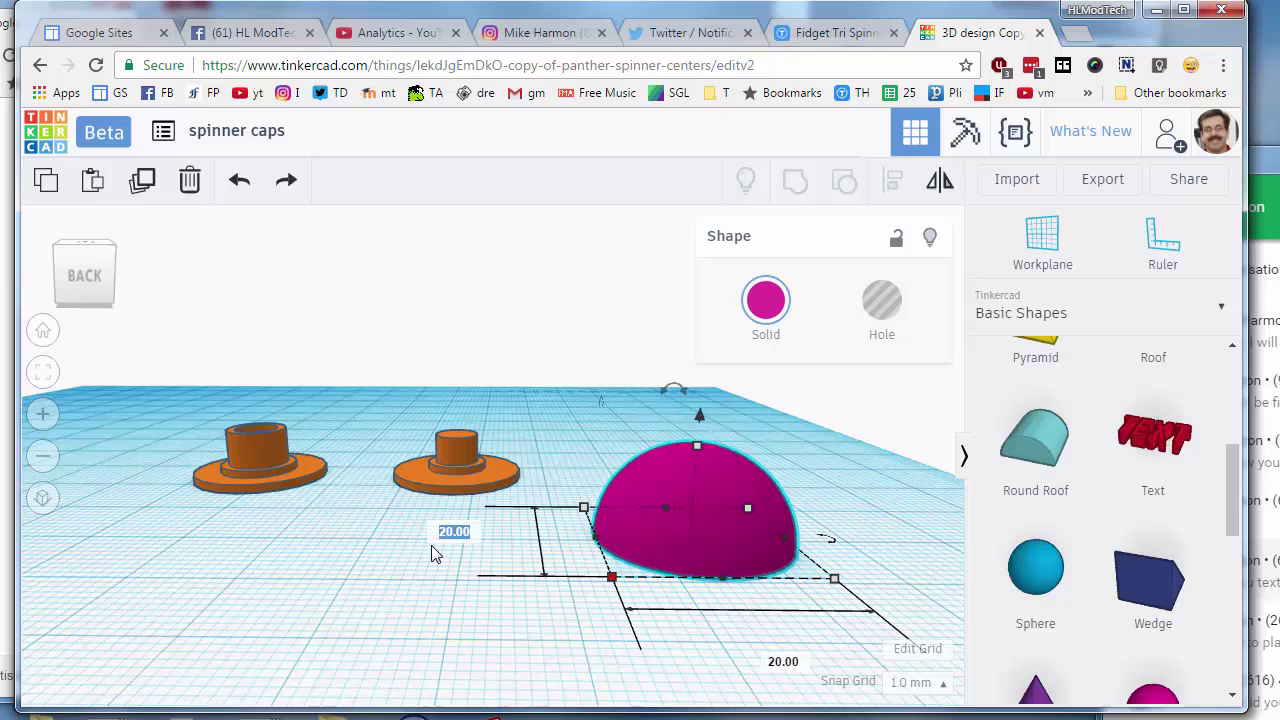
type("12")
key("Return")
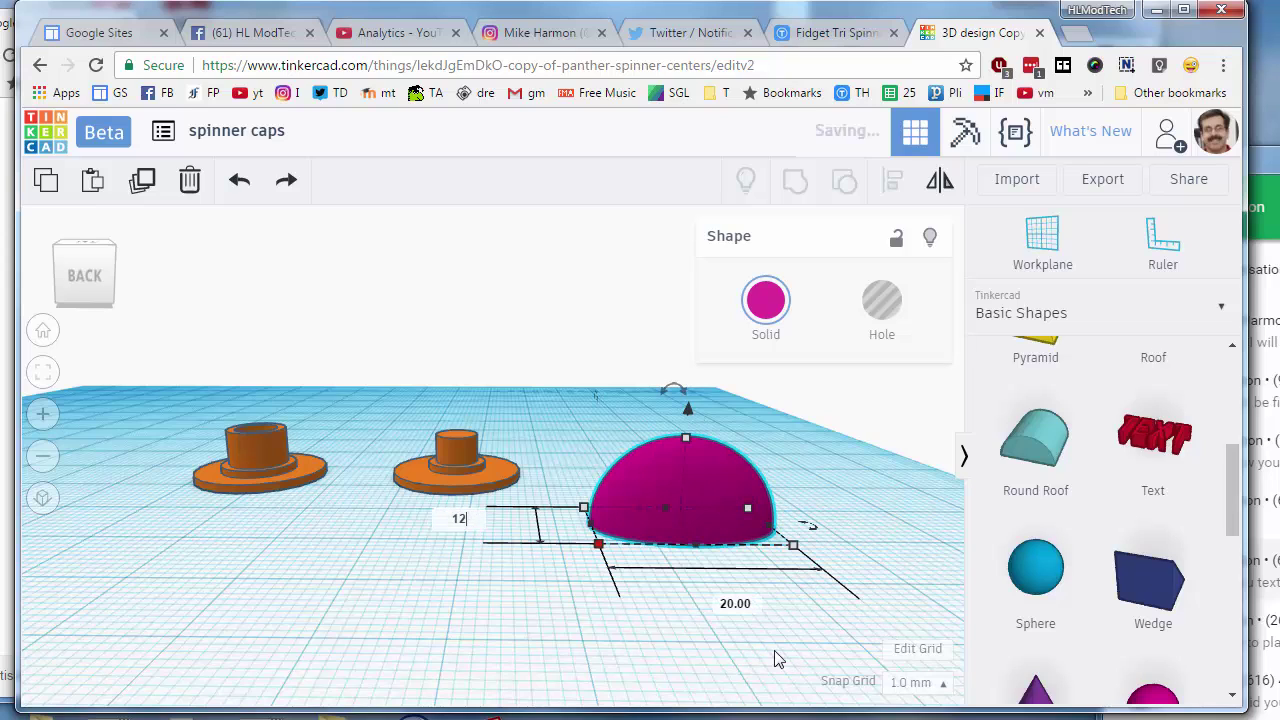
left_click(740, 603)
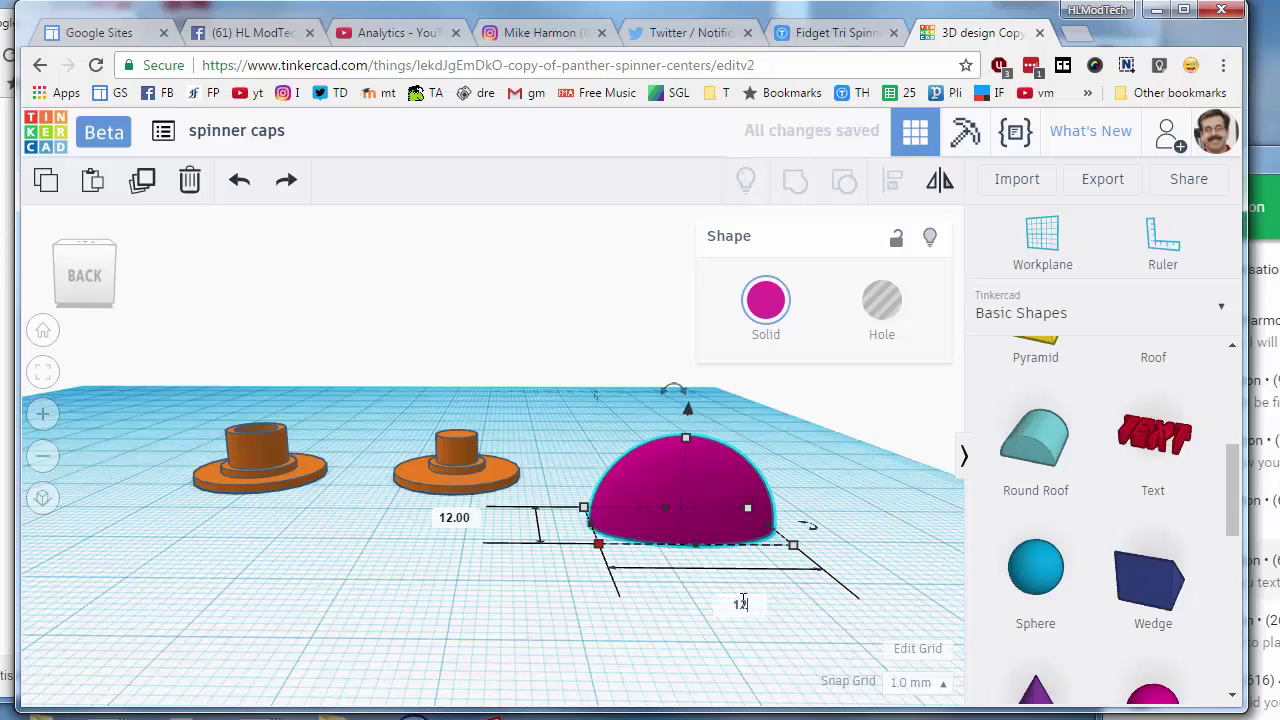
type("12")
key("Return")
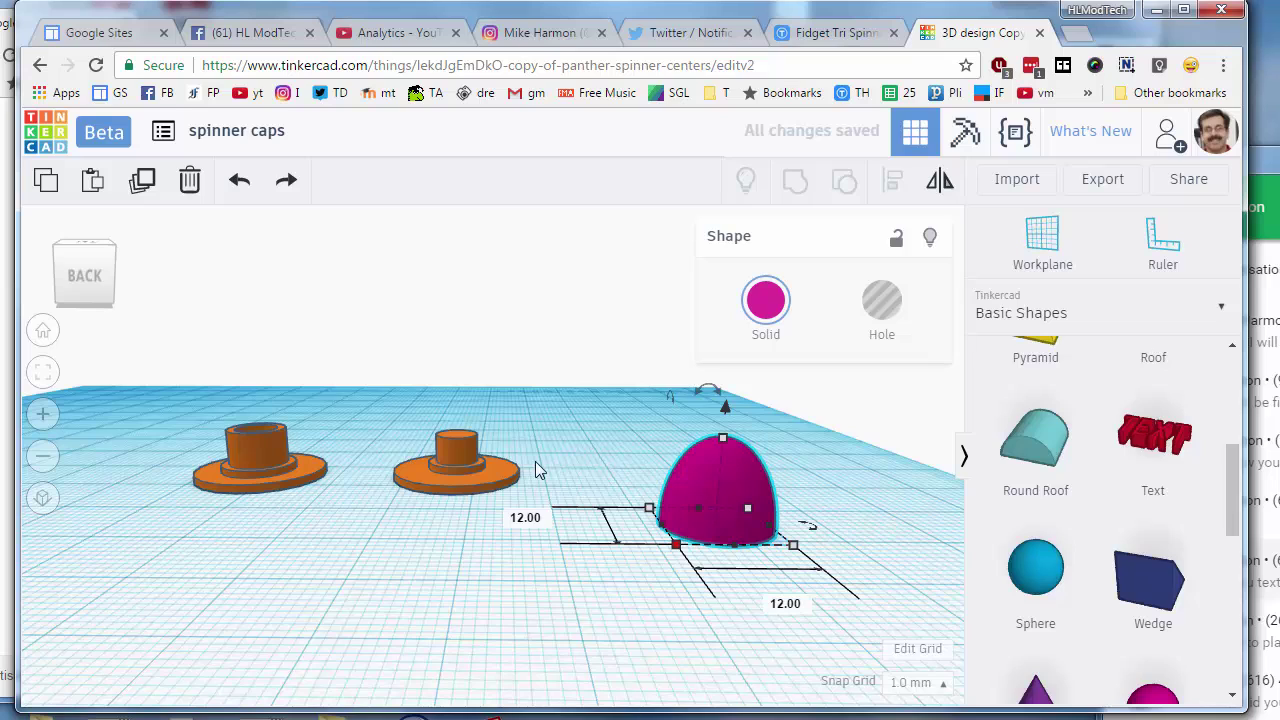
Step: Flatten the half-sphere to 1.00 mm tall
left_click_drag(724, 437, 720, 515)
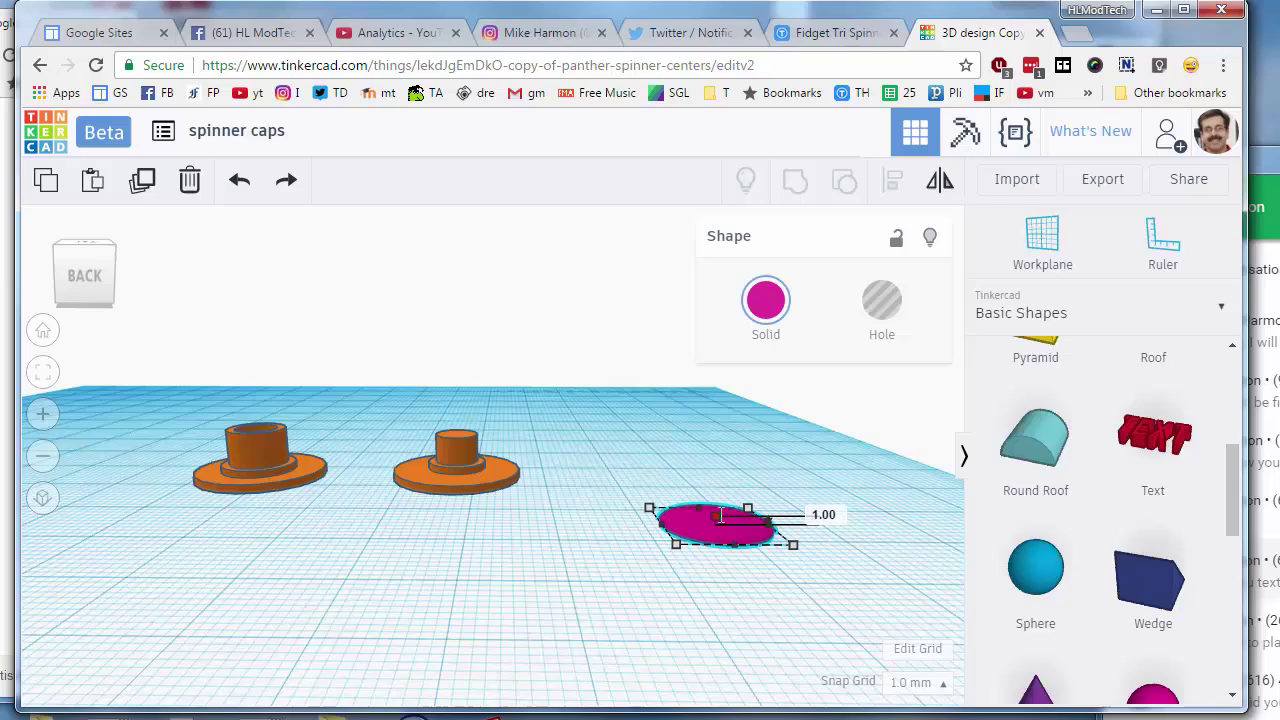
scroll(729, 585, "up", 2)
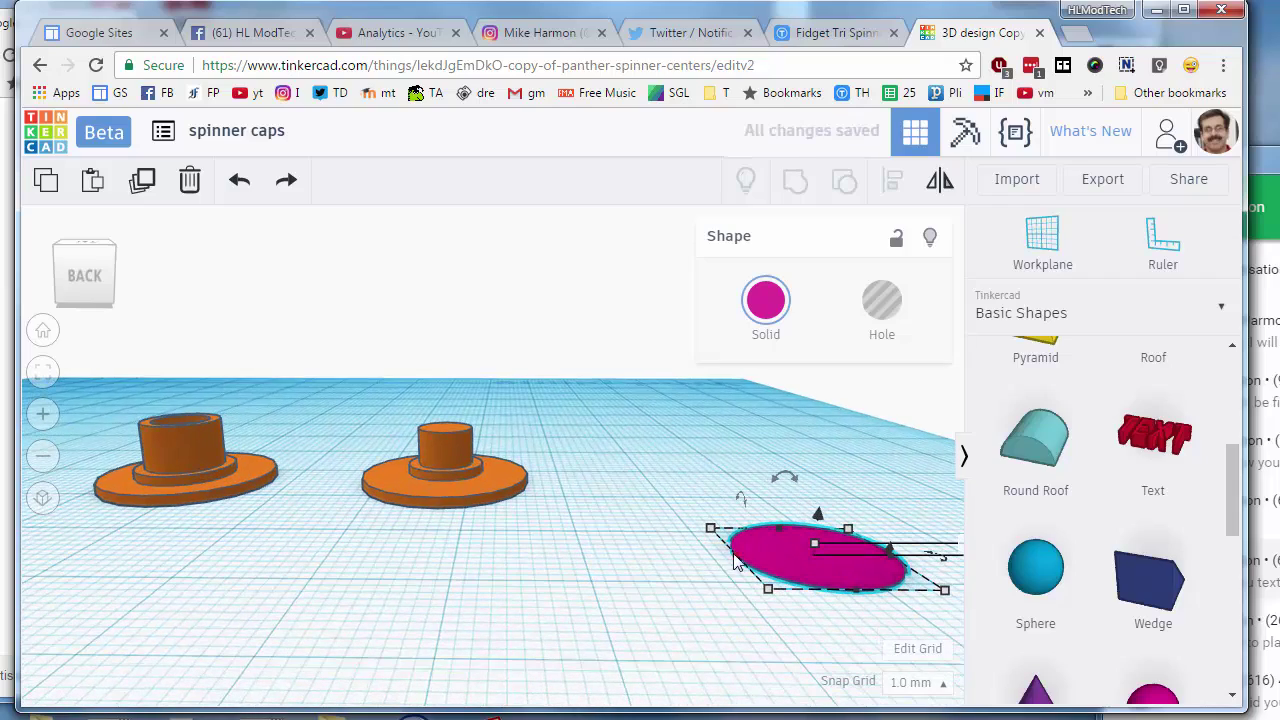
right_click_drag(733, 562, 699, 586)
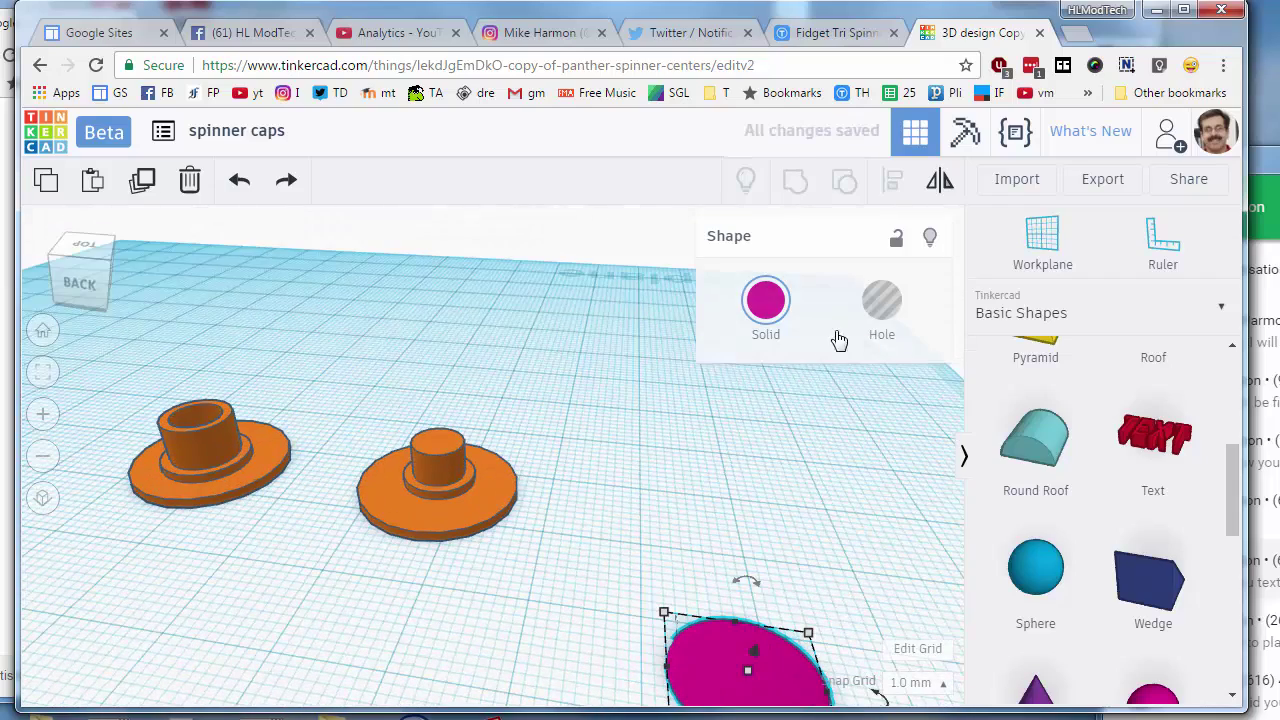
Step: Convert the 12 mm pink disc to a hole, move it onto the right cap and centre-align them
left_click(868, 325)
left_click_drag(667, 679, 405, 485)
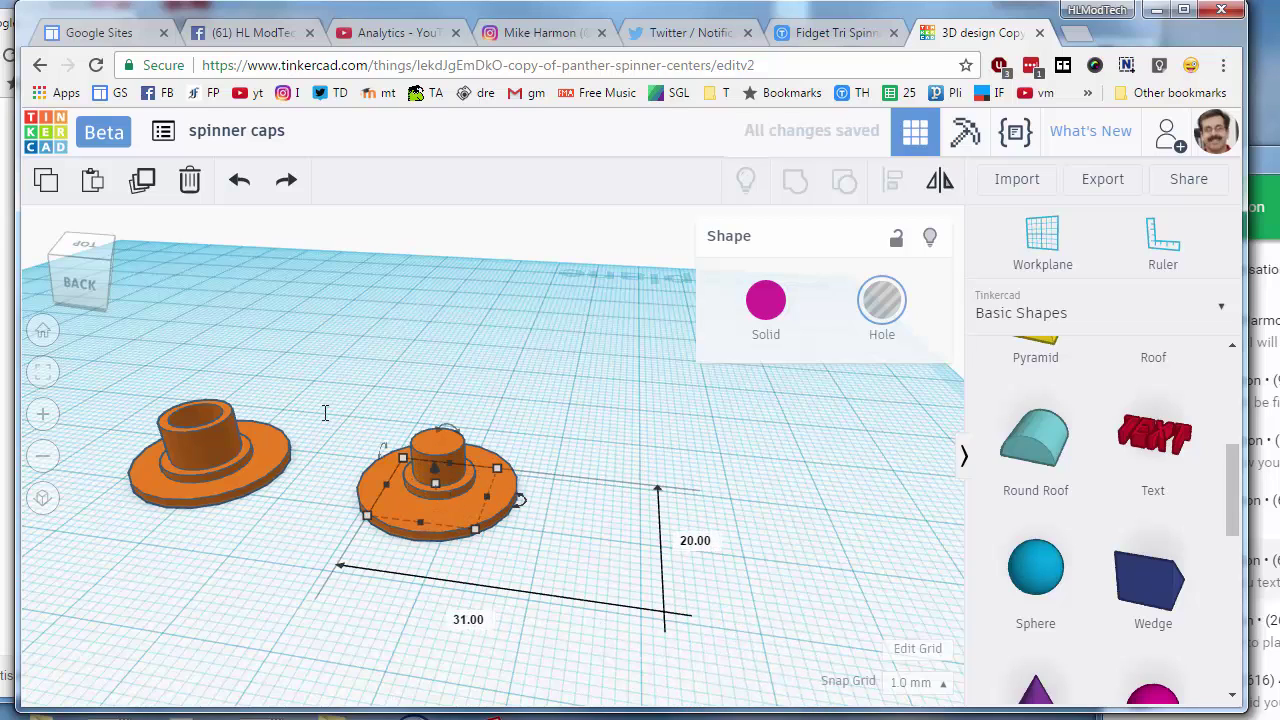
left_click_drag(298, 408, 481, 553)
left_click_drag(538, 583, 540, 583)
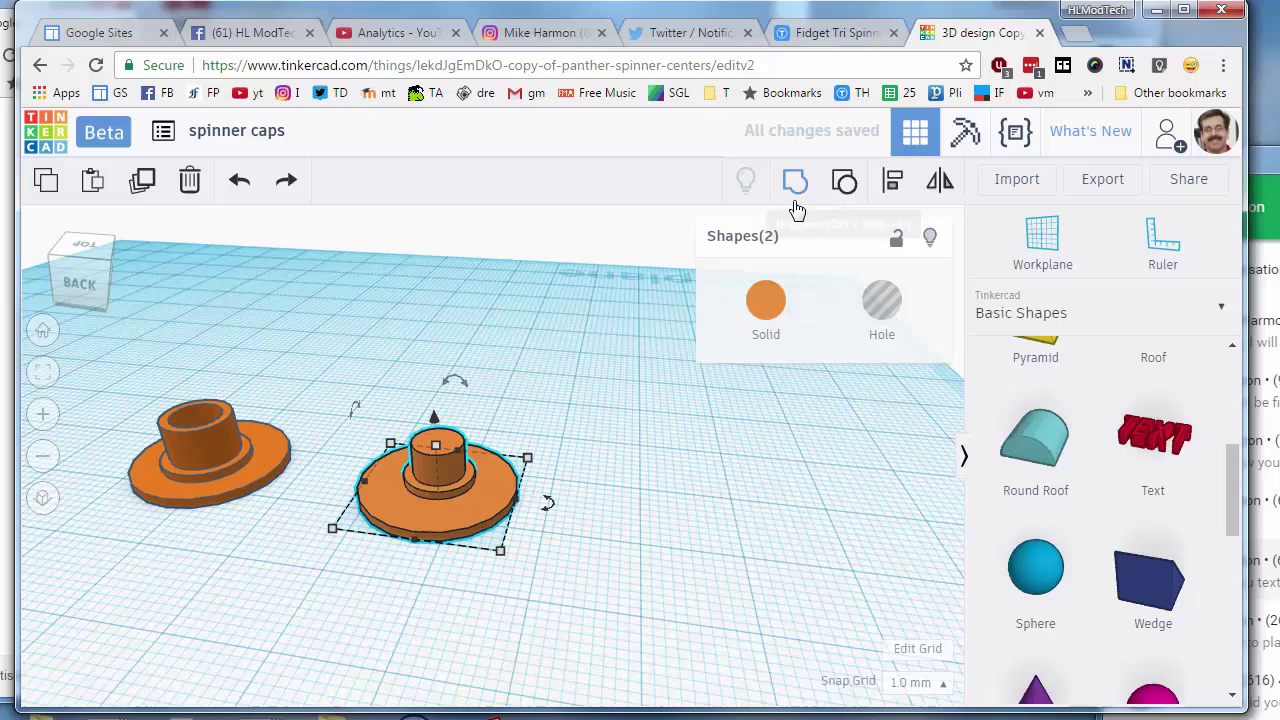
left_click(893, 180)
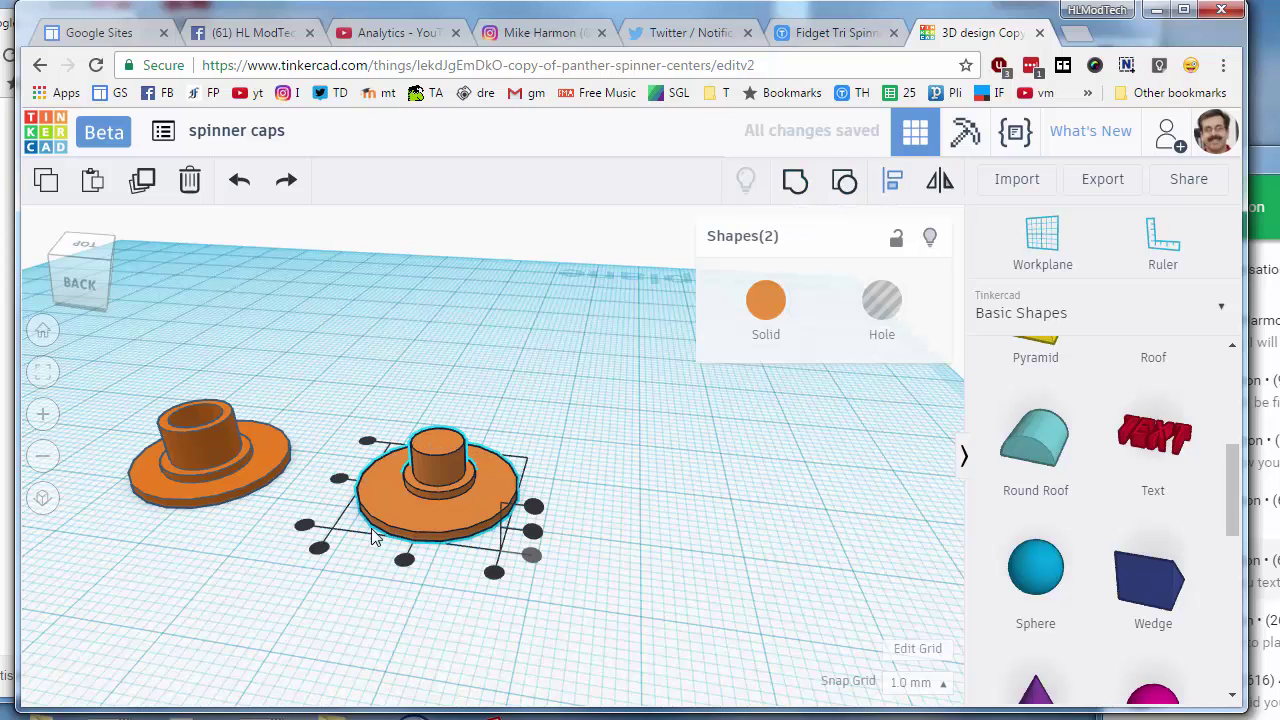
left_click(340, 478)
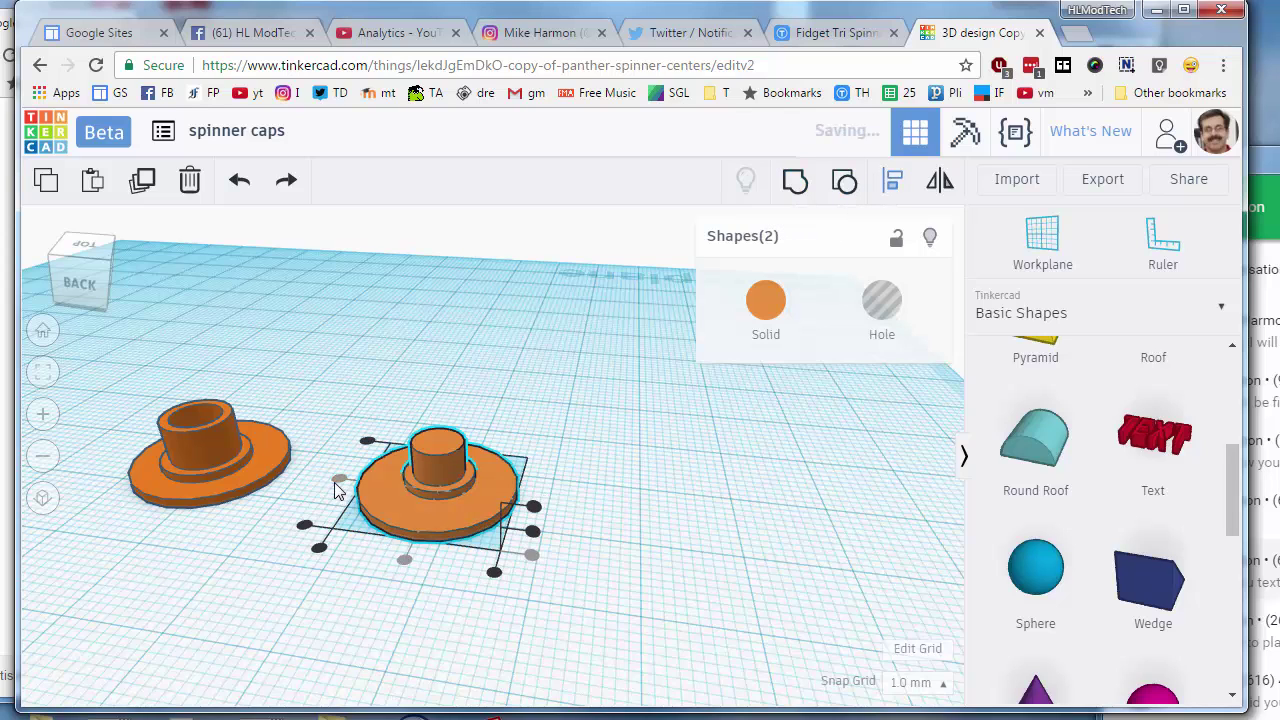
right_click_drag(360, 591, 428, 455)
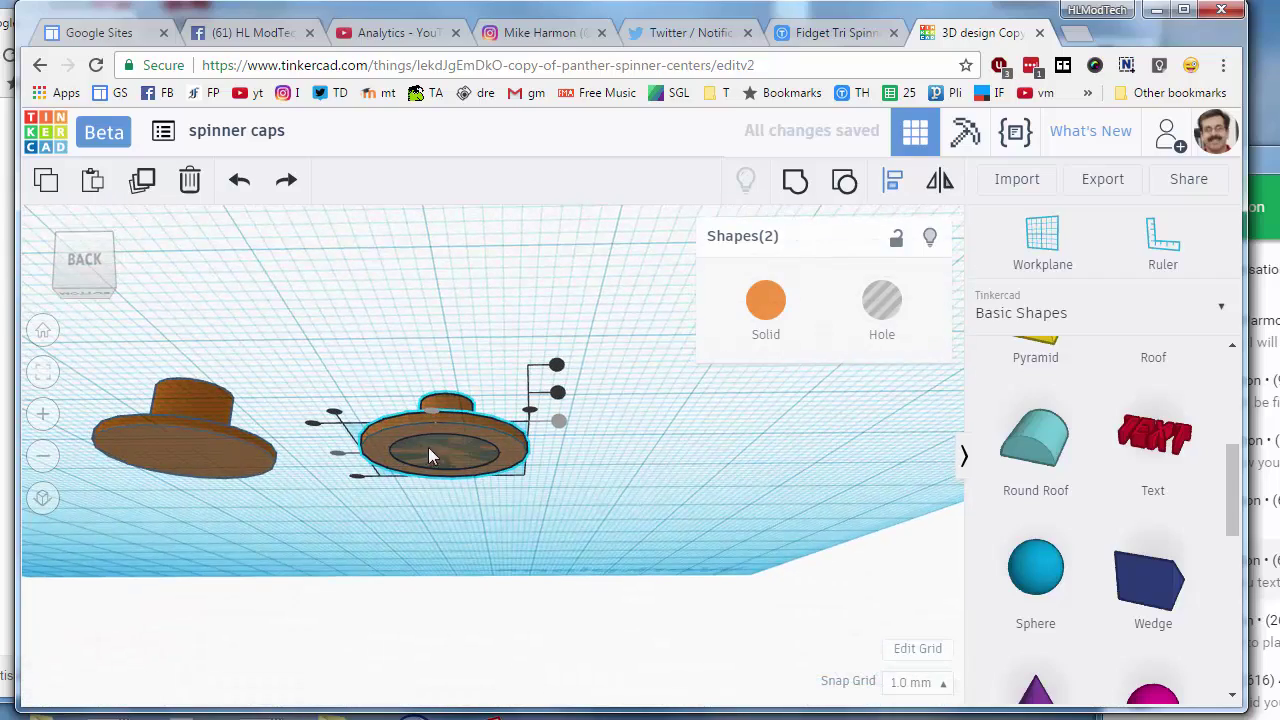
Step: Duplicate the right cap's hole cylinder and shift the copy toward the left cap
right_click_drag(414, 552, 409, 589)
left_click(420, 546)
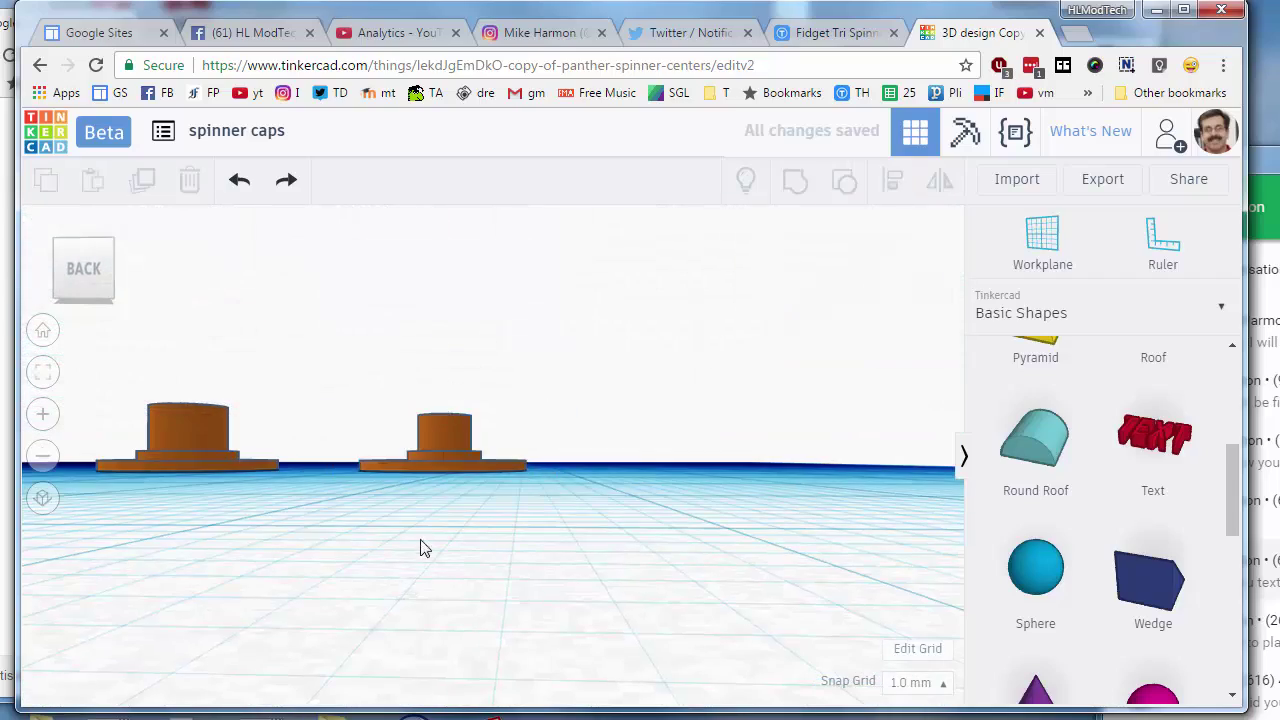
right_click_drag(420, 546, 444, 442)
left_click(442, 444)
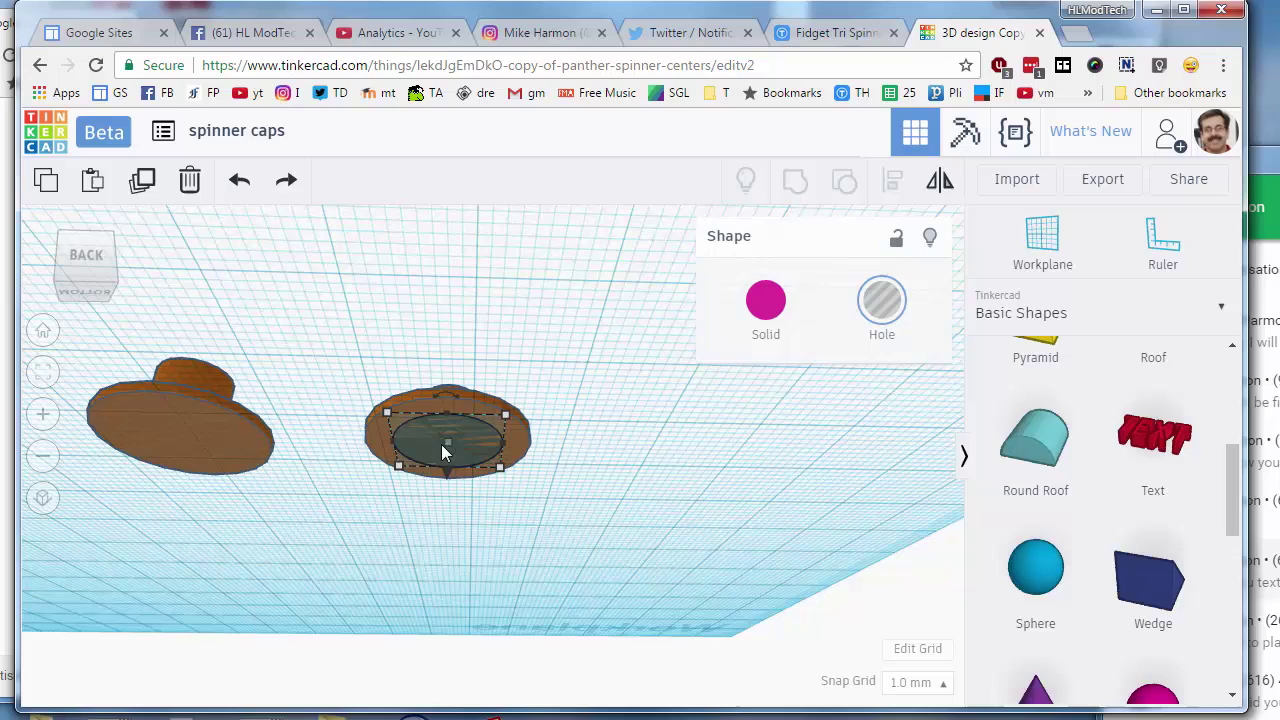
left_click_drag(441, 444, 426, 454)
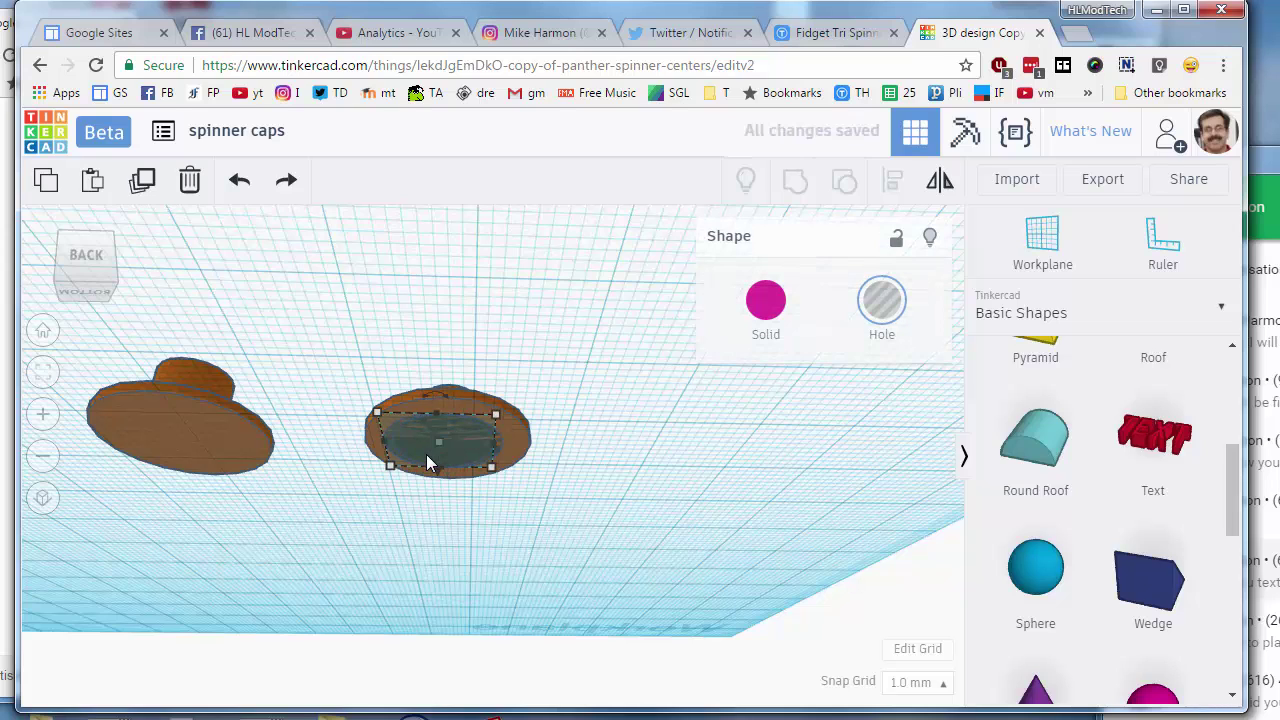
key("ctrl+d")
key("Left")
key("Left")
key("Left")
key("Left")
key("Left")
key("Left")
key("Left")
key("Left")
key("Left")
key("Left")
key("Left")
key("Left")
key("Left")
key("Left")
key("Left")
key("Left")
key("Left")
key("Left")
key("Left")
key("Left")
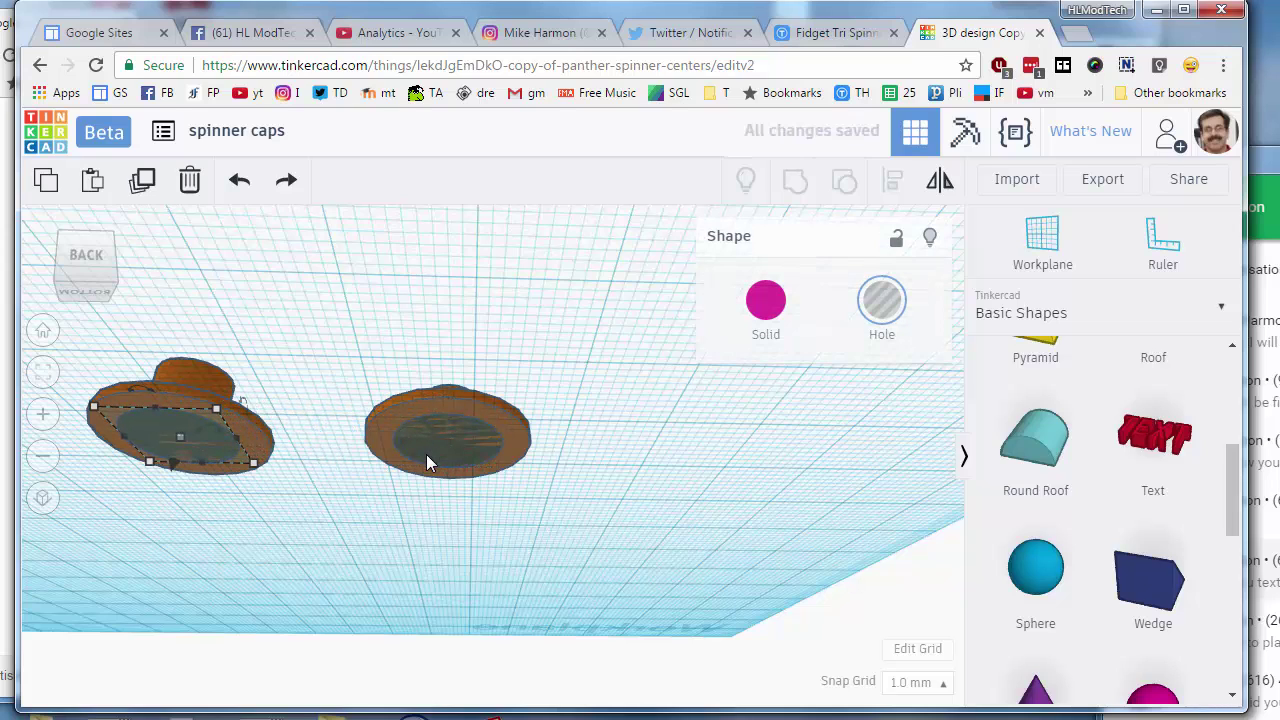
Step: Align the hole copy so it sits centred under the left cap
left_click(252, 480, "shift")
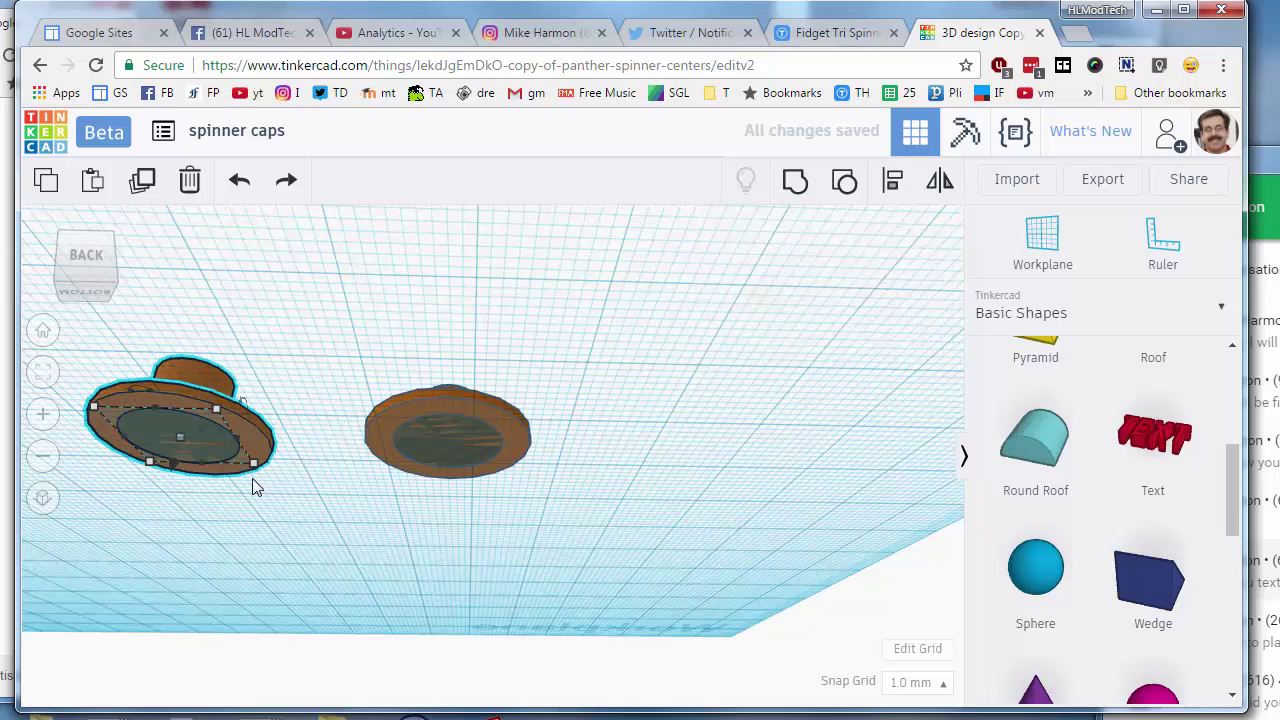
left_click(883, 204)
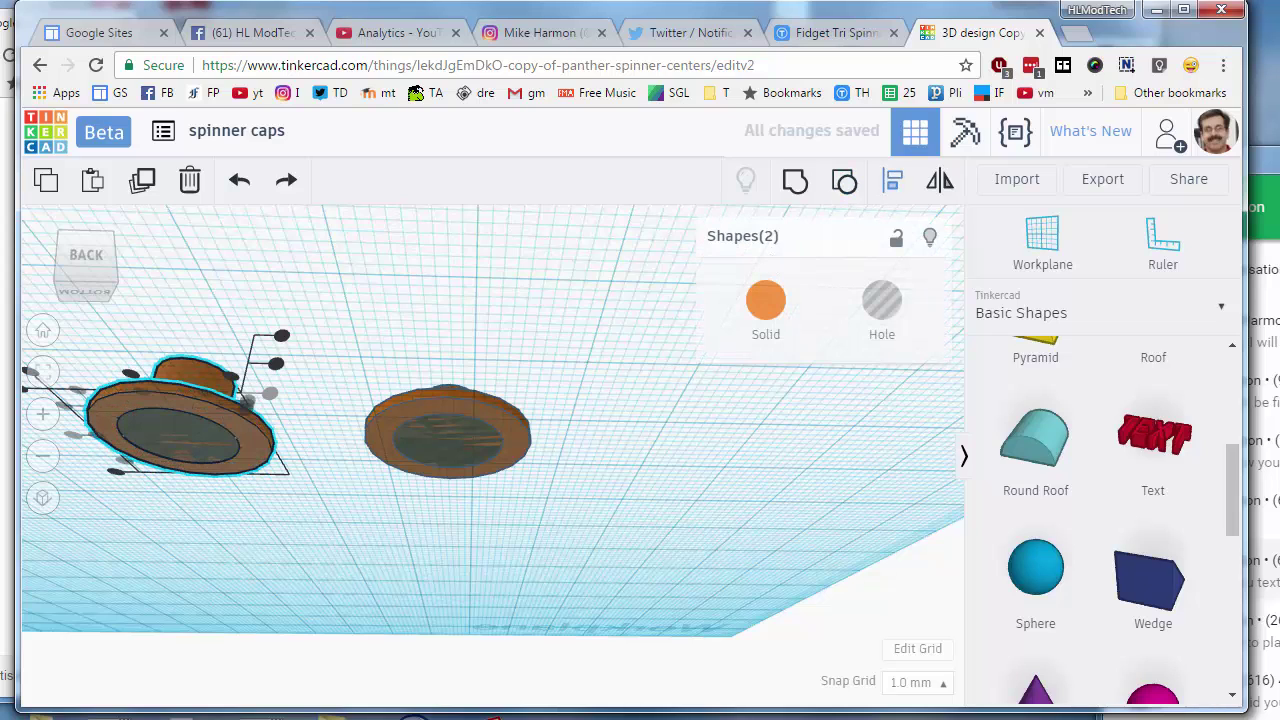
left_click(134, 378)
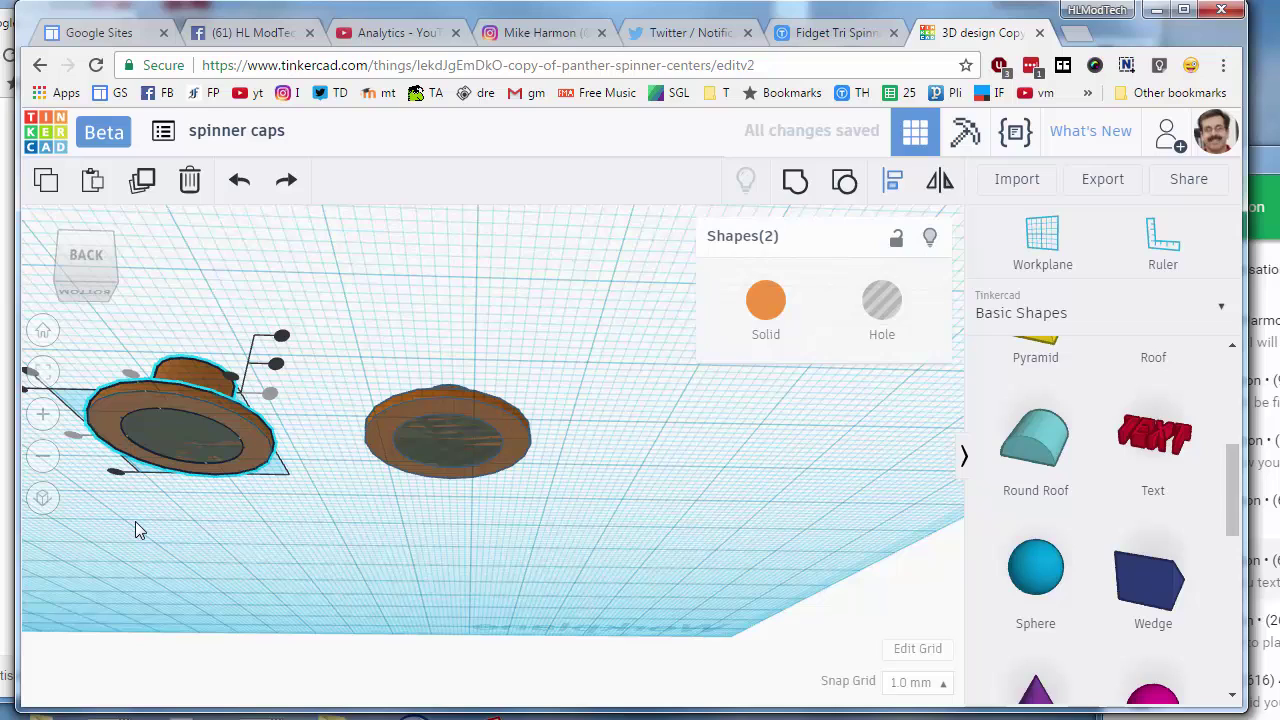
left_click(506, 331)
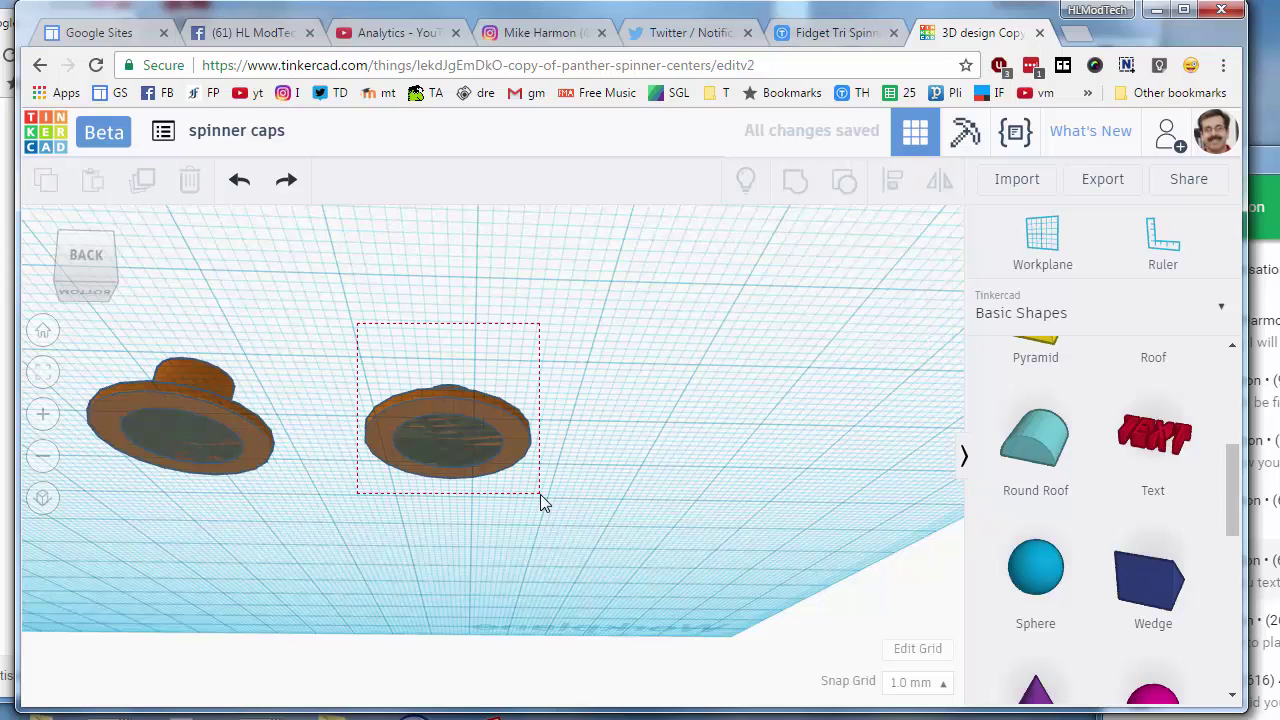
Step: Group the right cap with its hole, then the left cap with its hole
left_click_drag(540, 494, 541, 494)
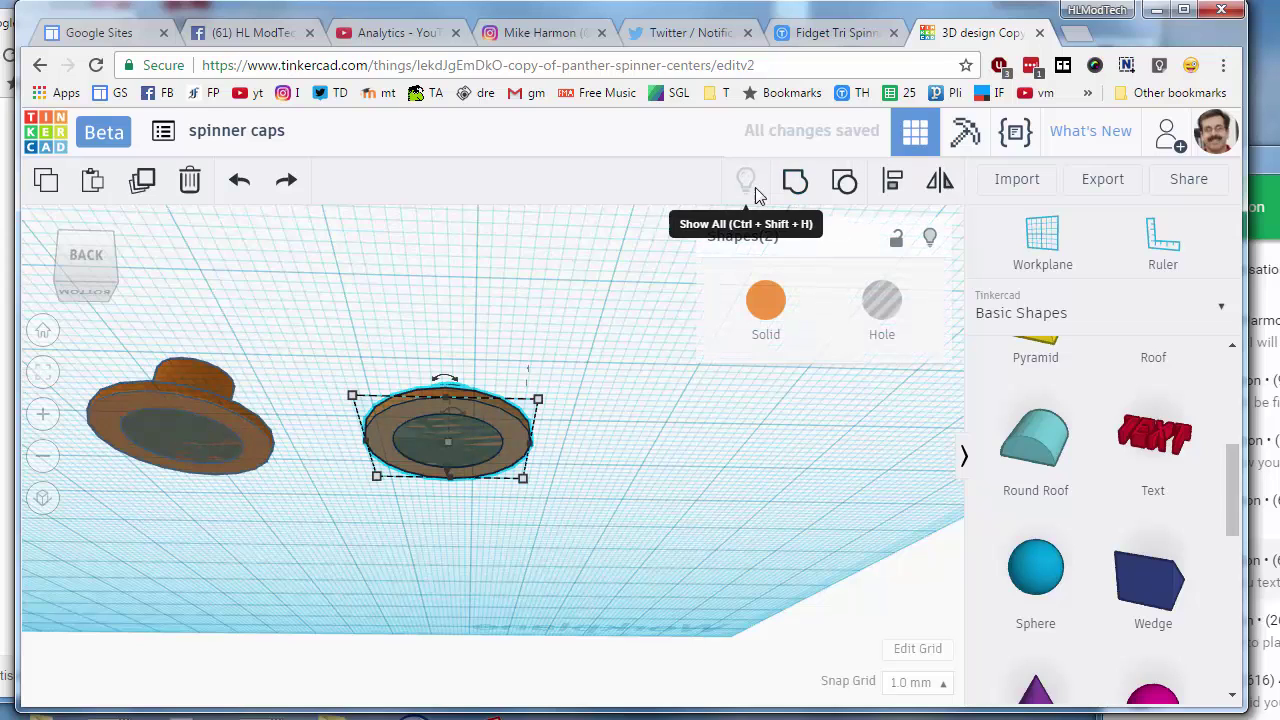
left_click(797, 180)
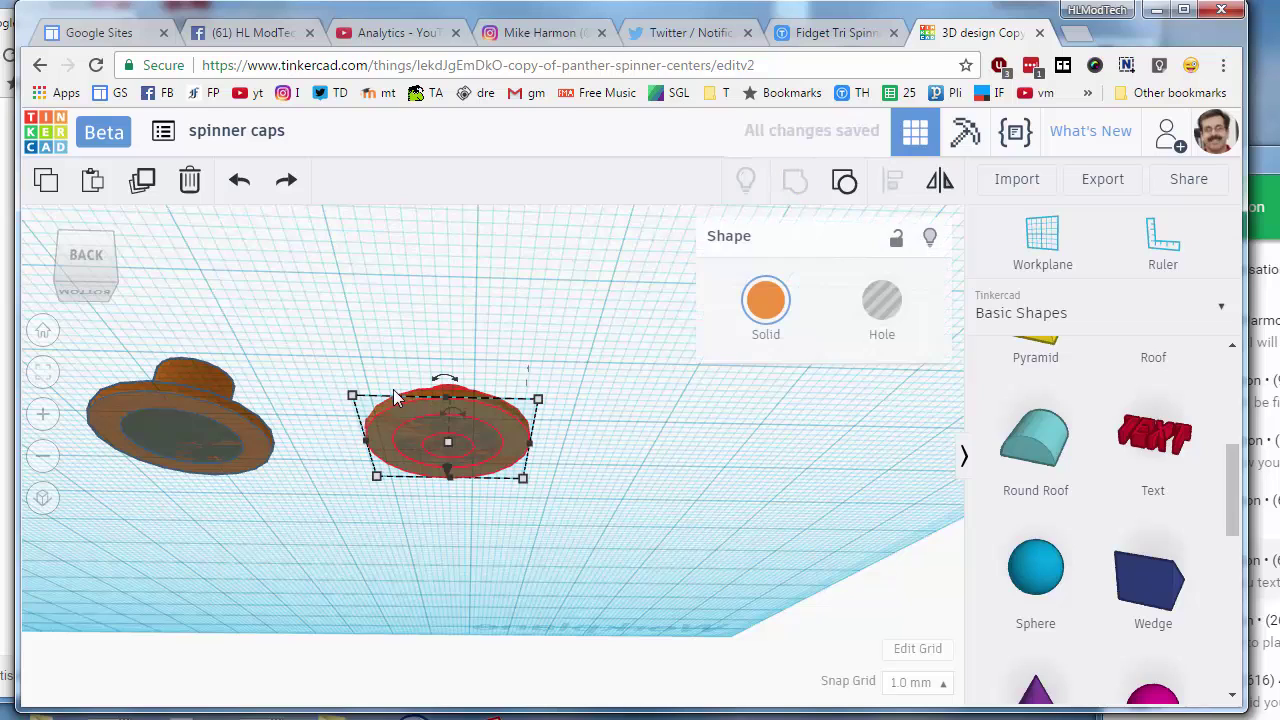
left_click(262, 442)
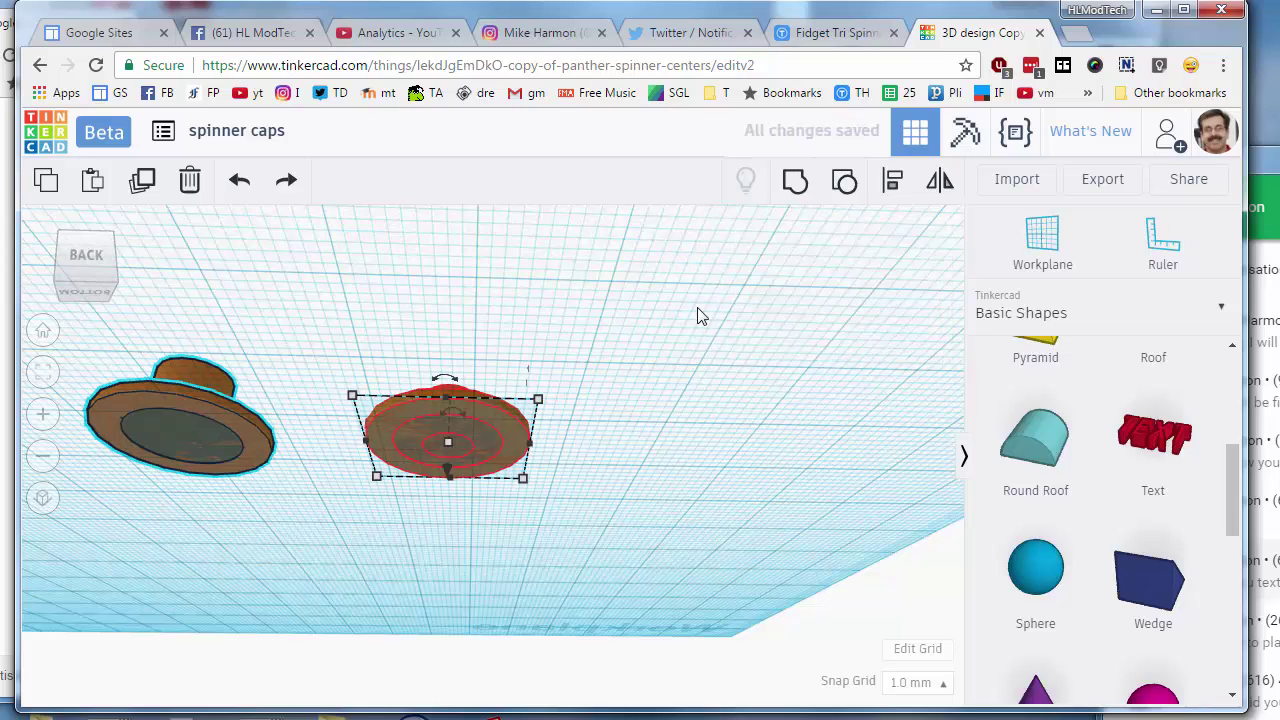
left_click(797, 188)
right_click_drag(326, 303, 379, 387)
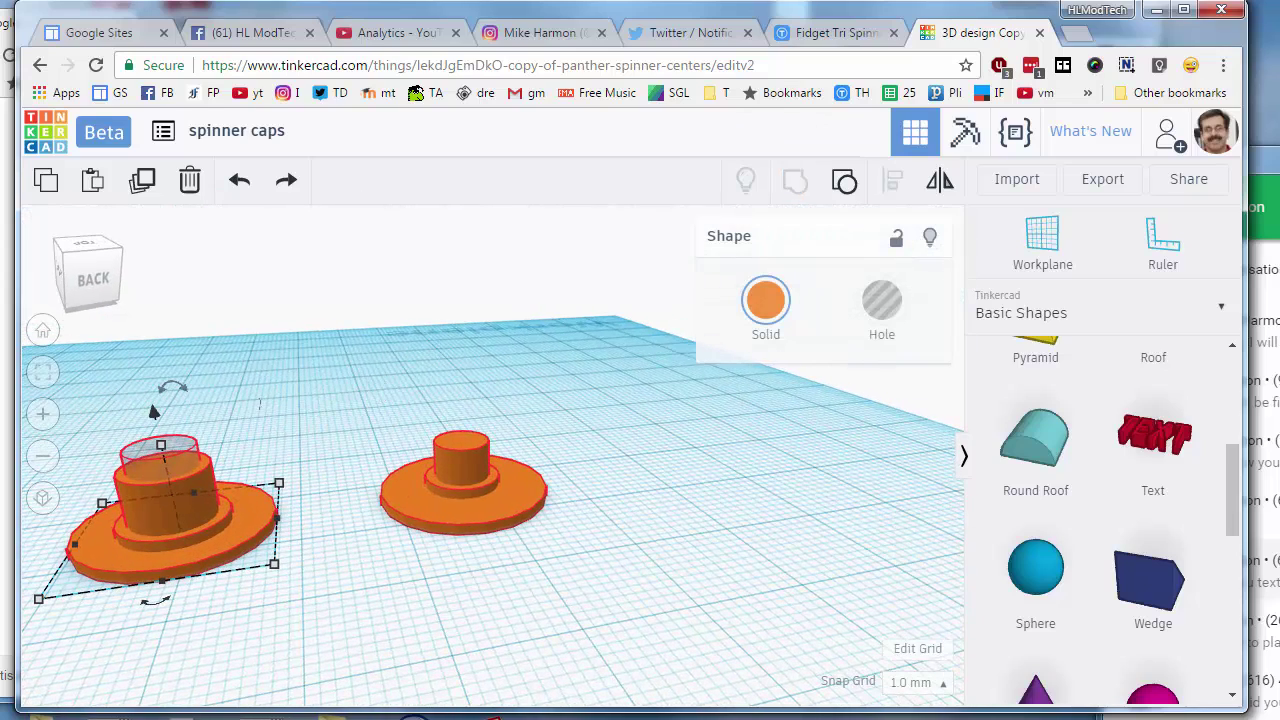
Step: Share the spinner caps design to Thingiverse
left_click(1185, 183)
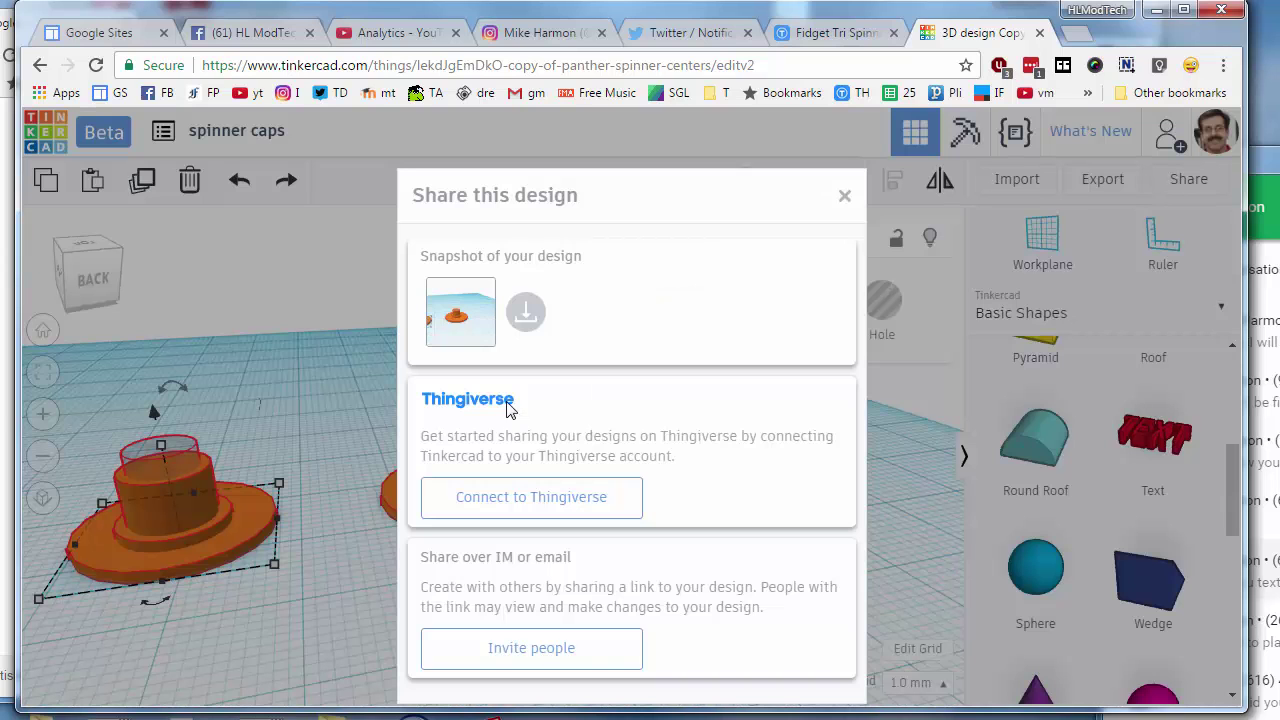
left_click(551, 500)
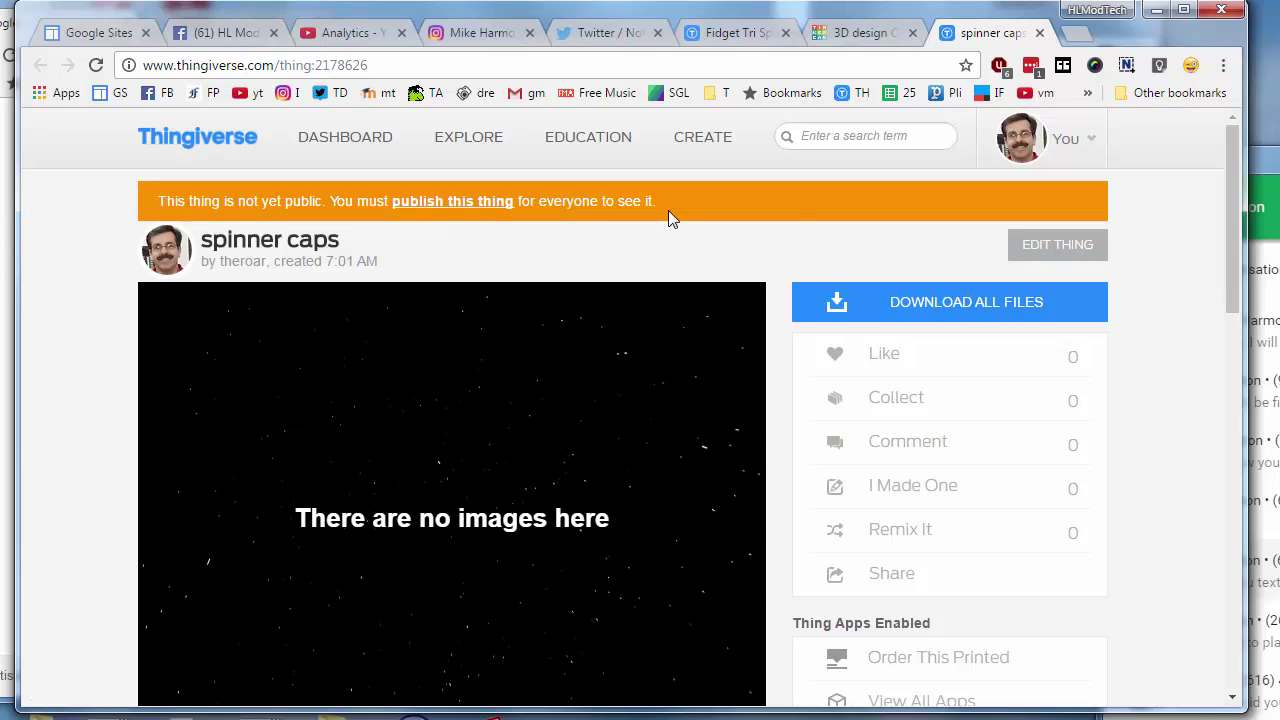
Step: Open the publishing form and review spinner_caps.stl (164 kb) and the prefilled Tinkercad summary
left_click(428, 201)
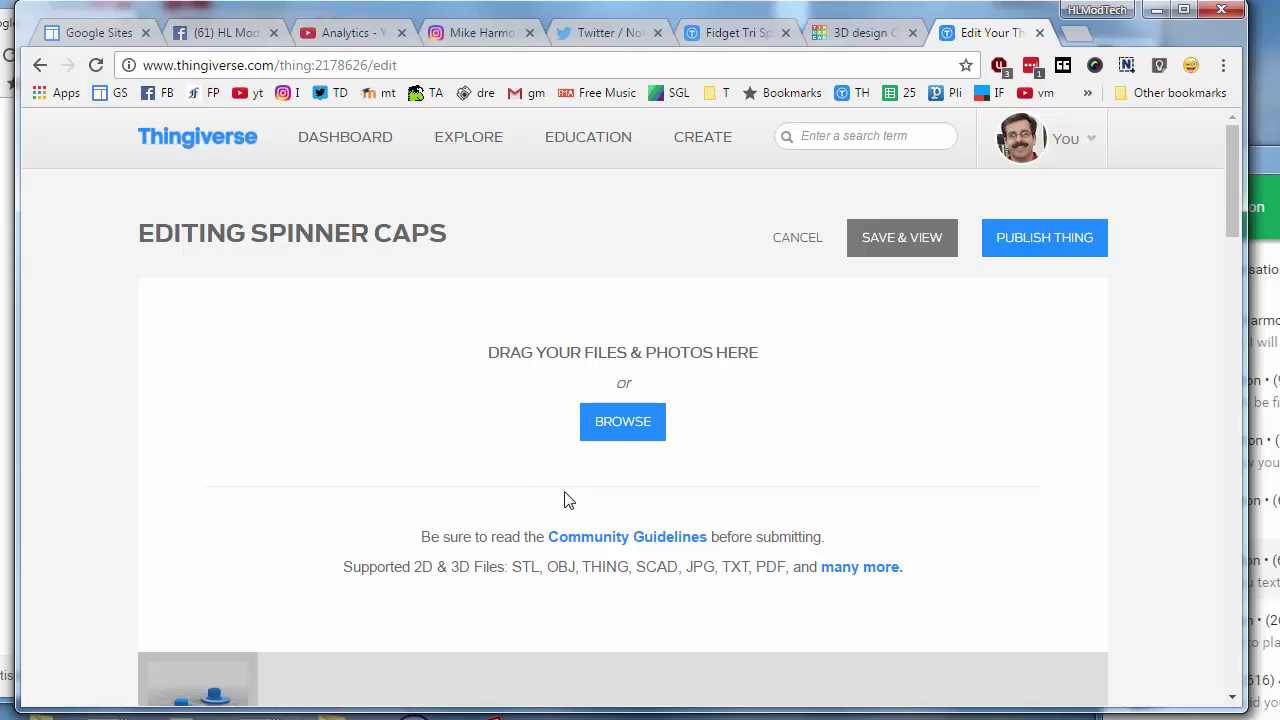
scroll(489, 446, "down", 3)
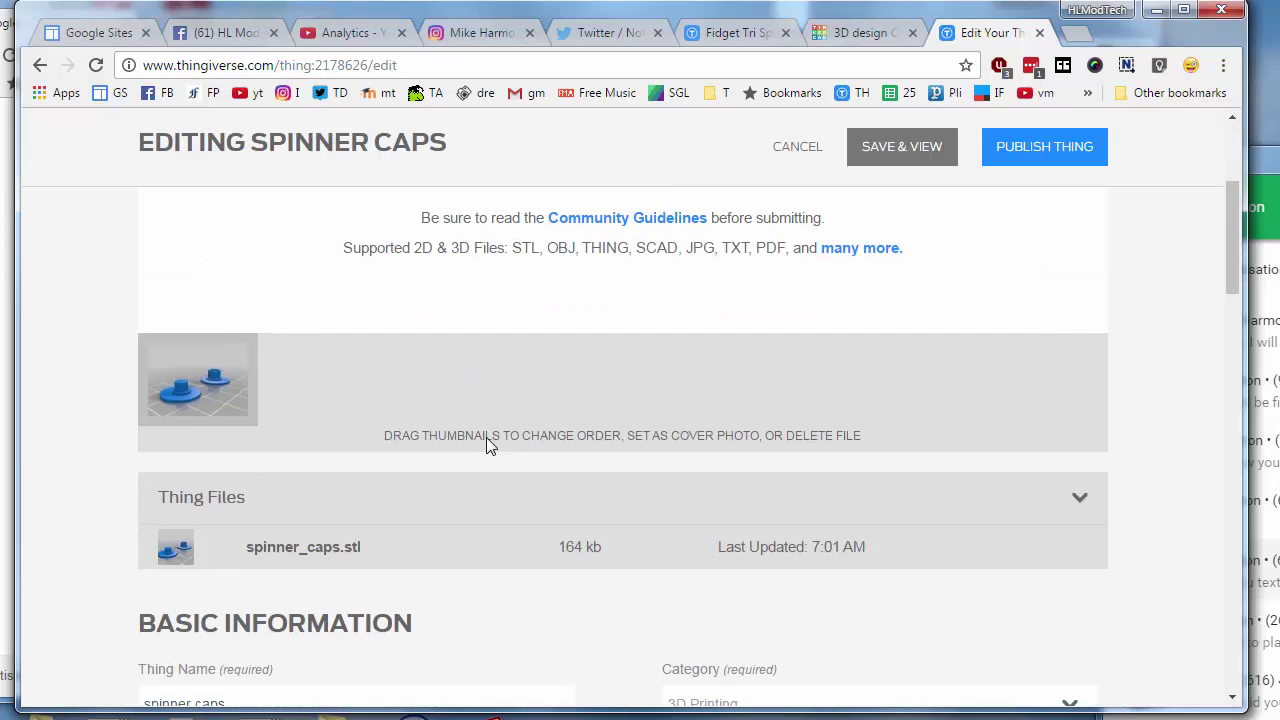
scroll(480, 494, "down", 2)
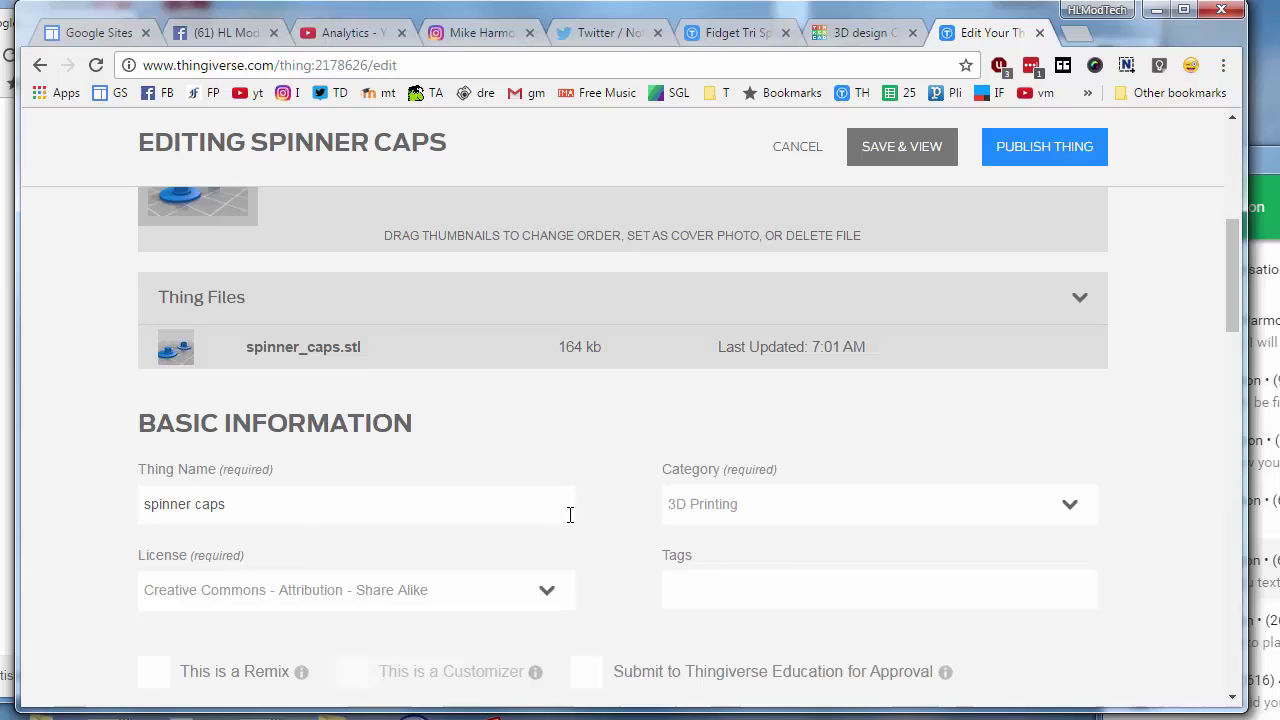
scroll(569, 514, "down", 4)
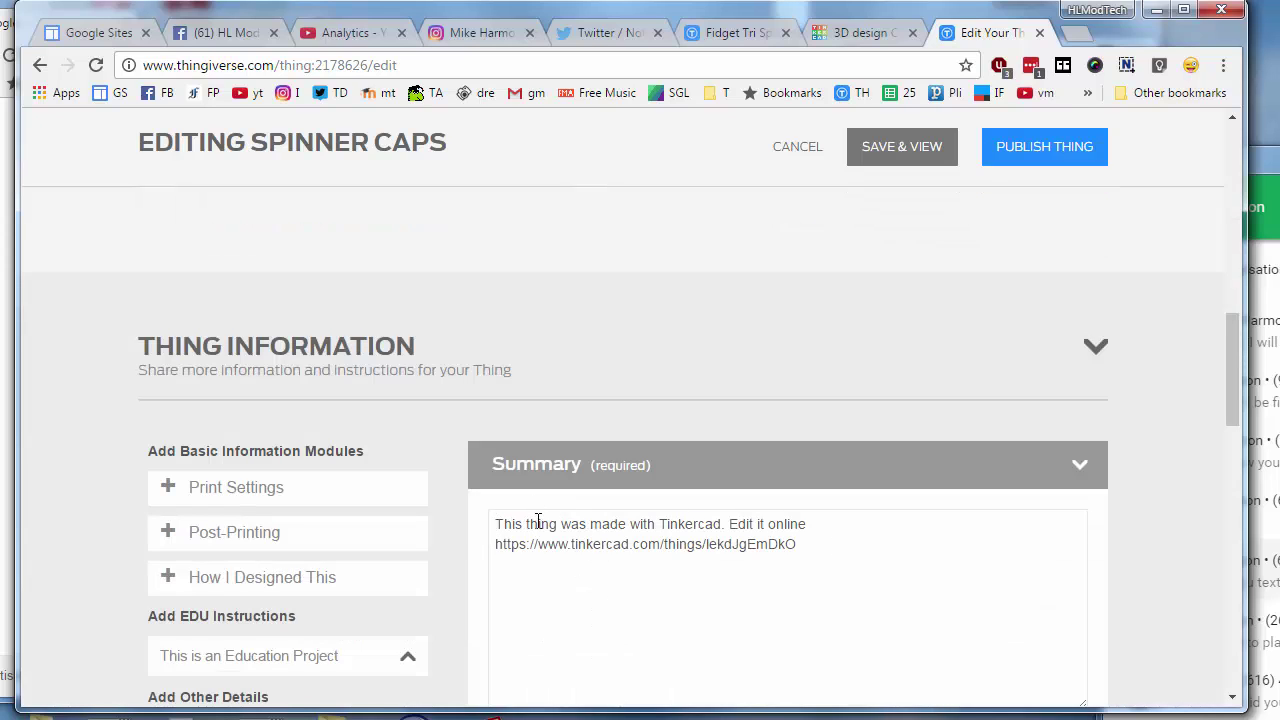
scroll(549, 531, "down", 2)
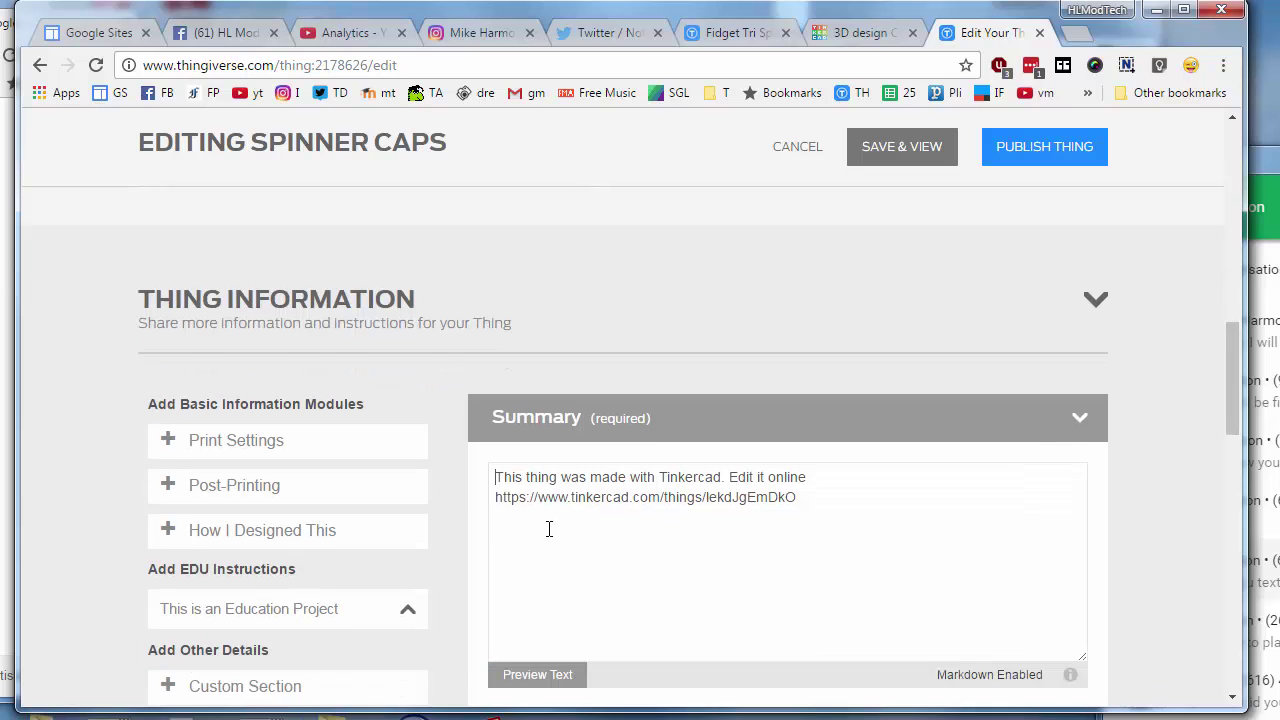
scroll(712, 497, "up", 2)
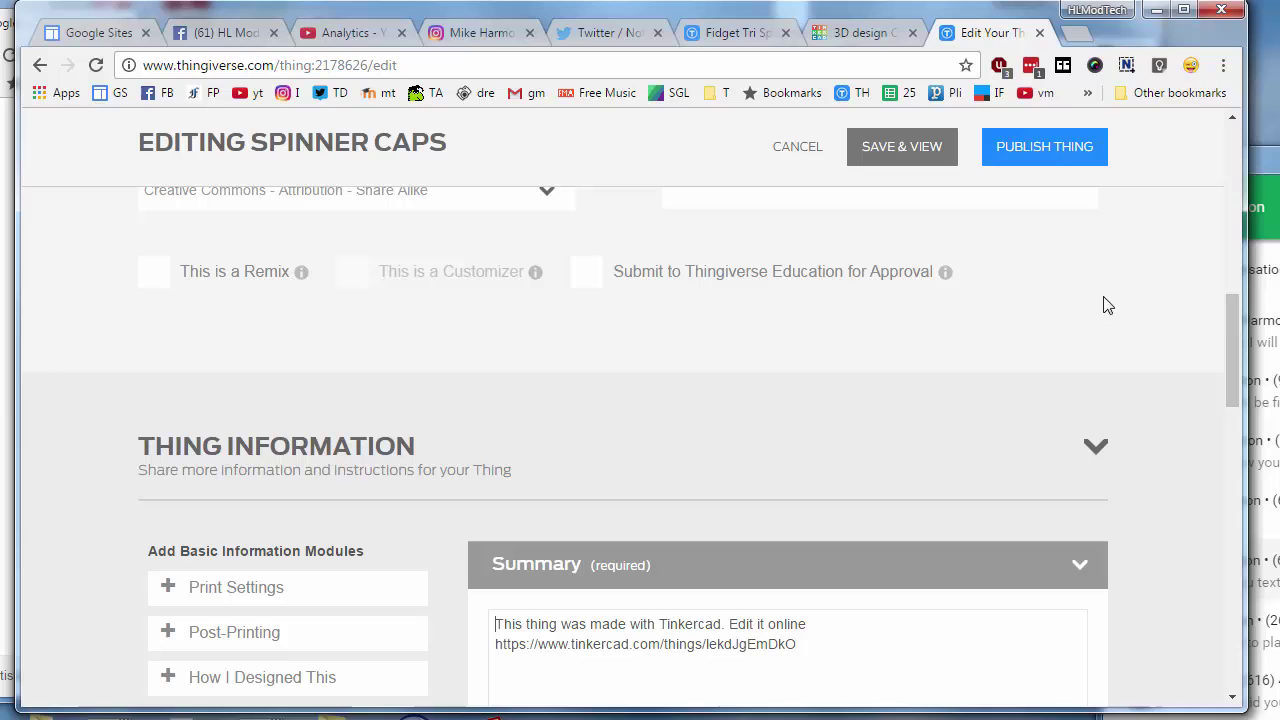
Step: Publish the spinner caps thing and show both caps in the Thingview 3D preview
left_click(1063, 165)
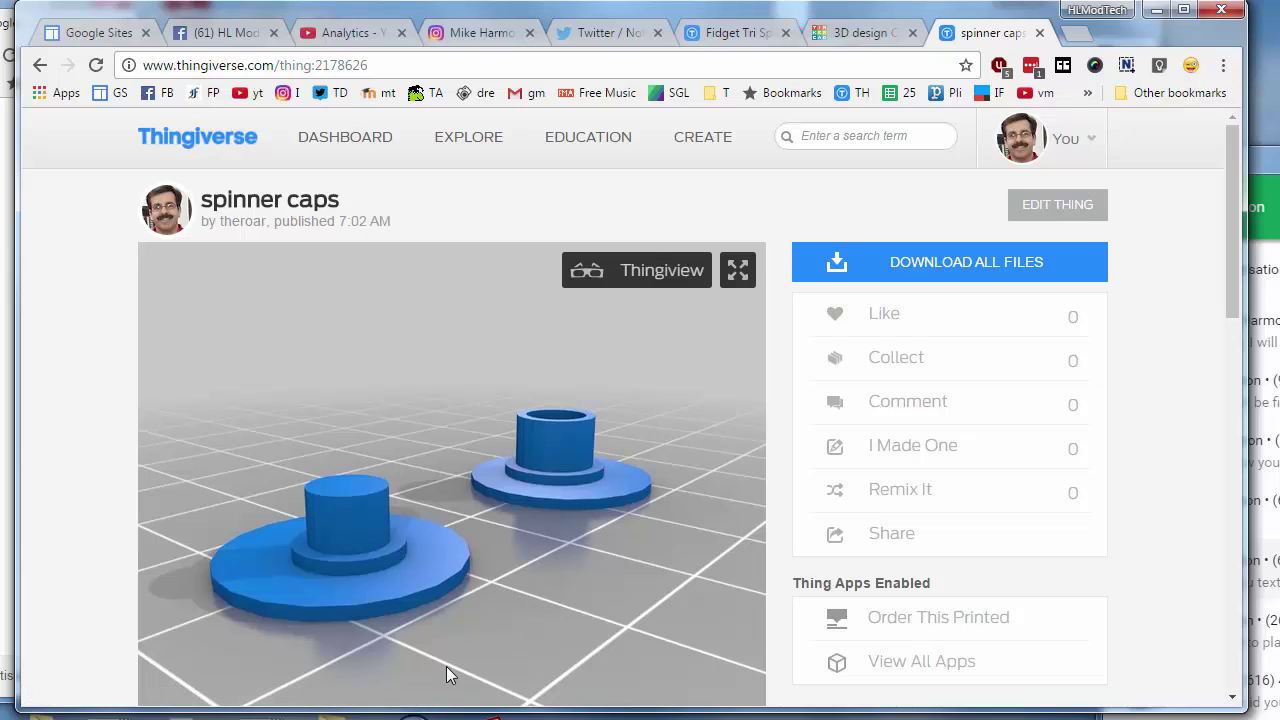
right_click(474, 657)
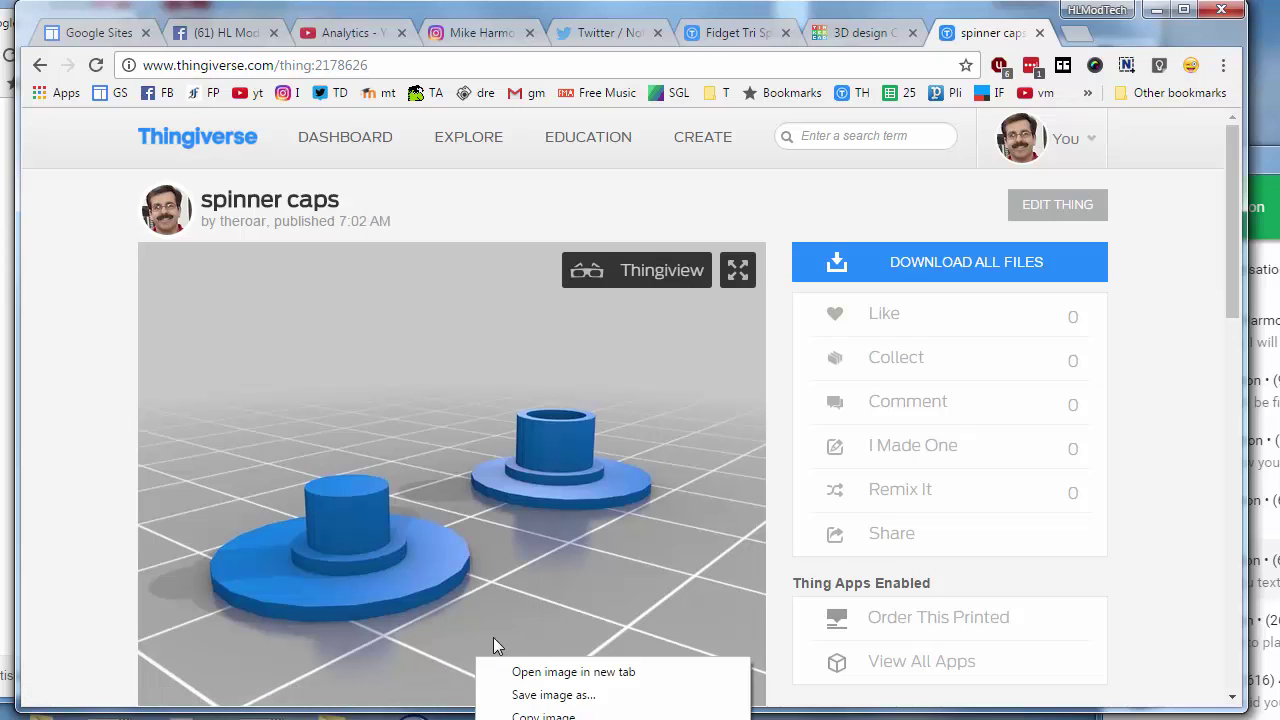
left_click(549, 575)
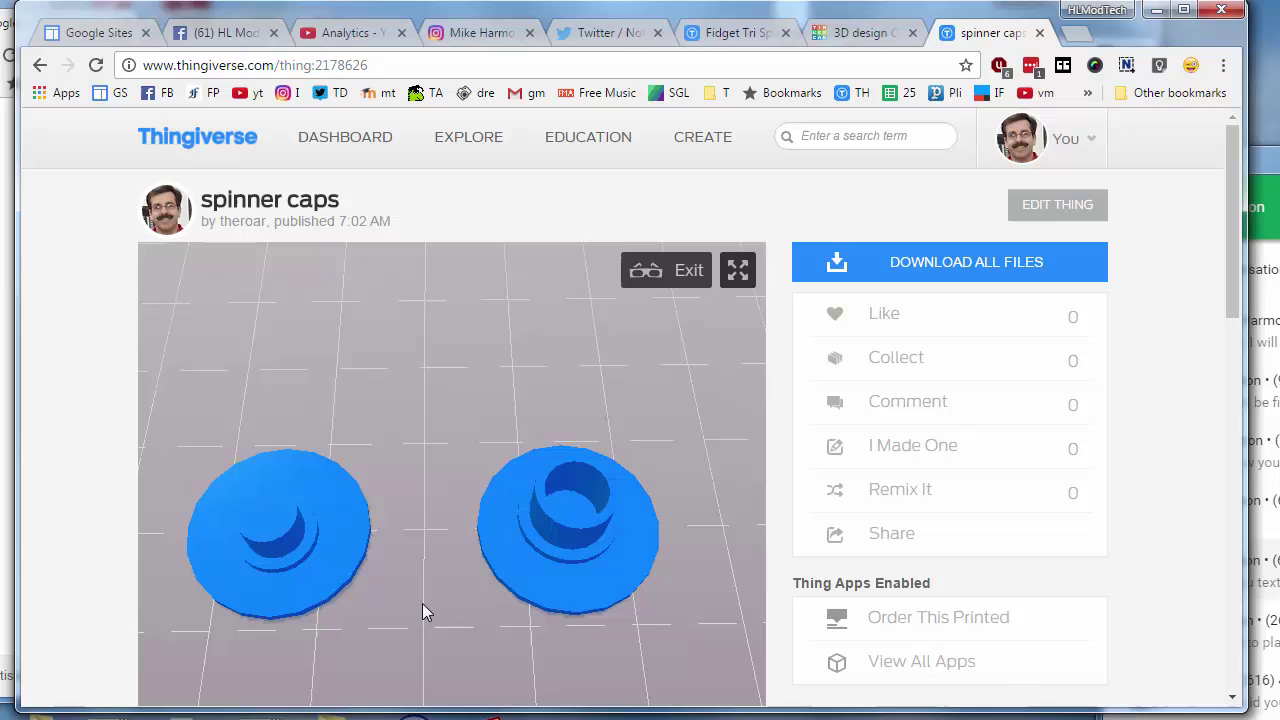